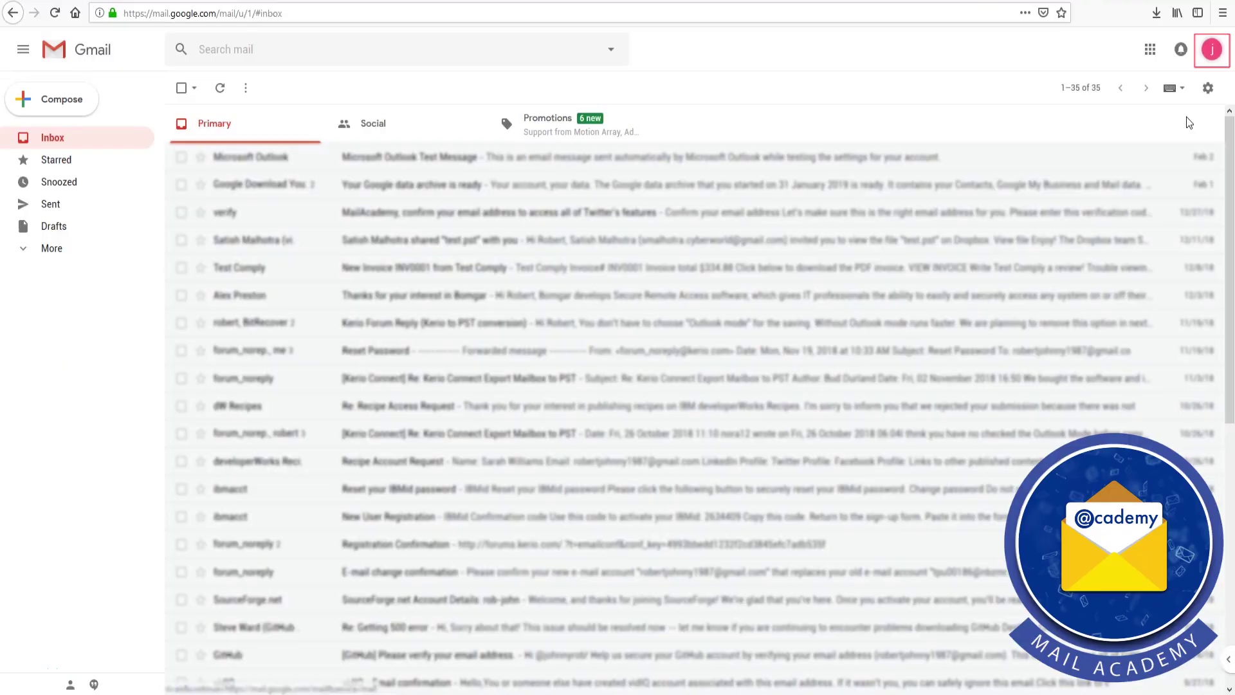
# - Go from the avatar menu to Google Account's Data & personalization settings
pyautogui.click(1211, 50)
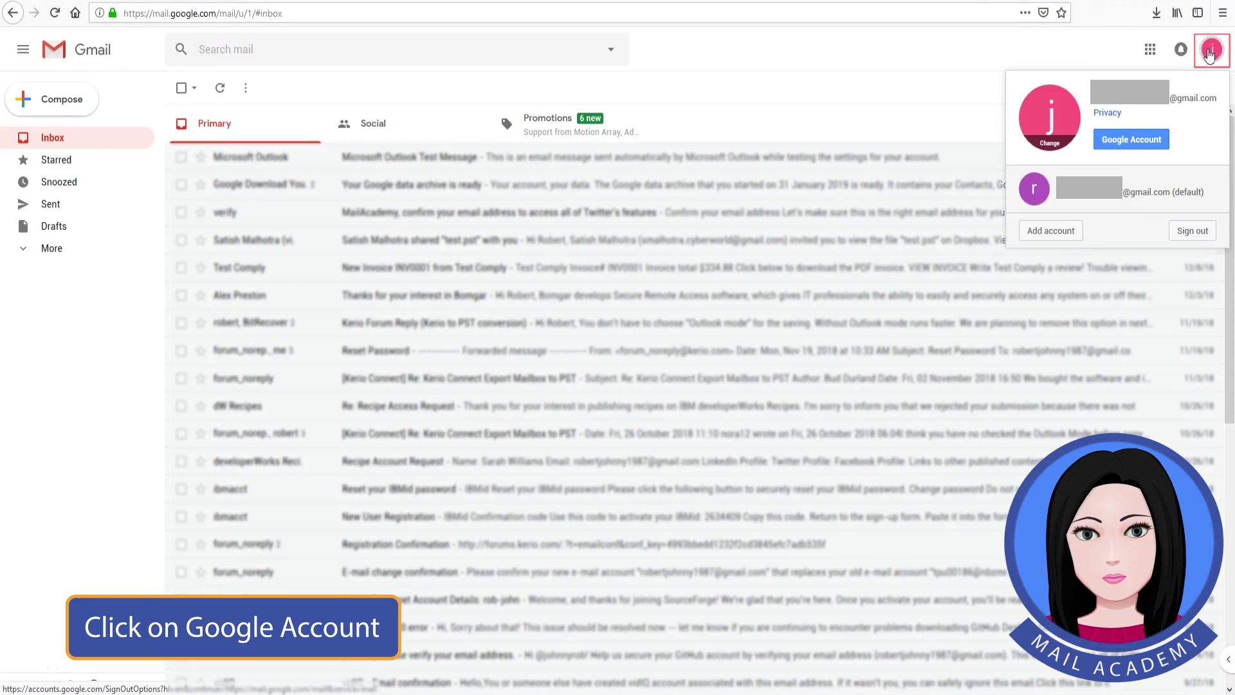
pyautogui.click(1132, 140)
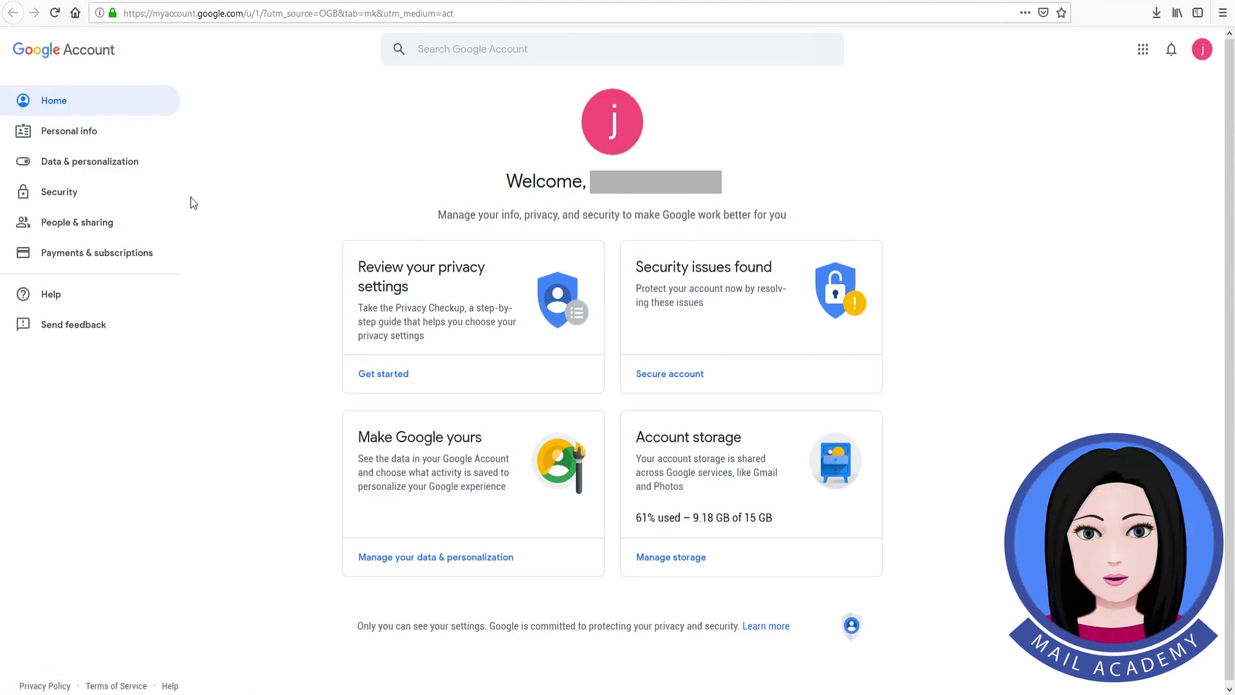
pyautogui.click(110, 166)
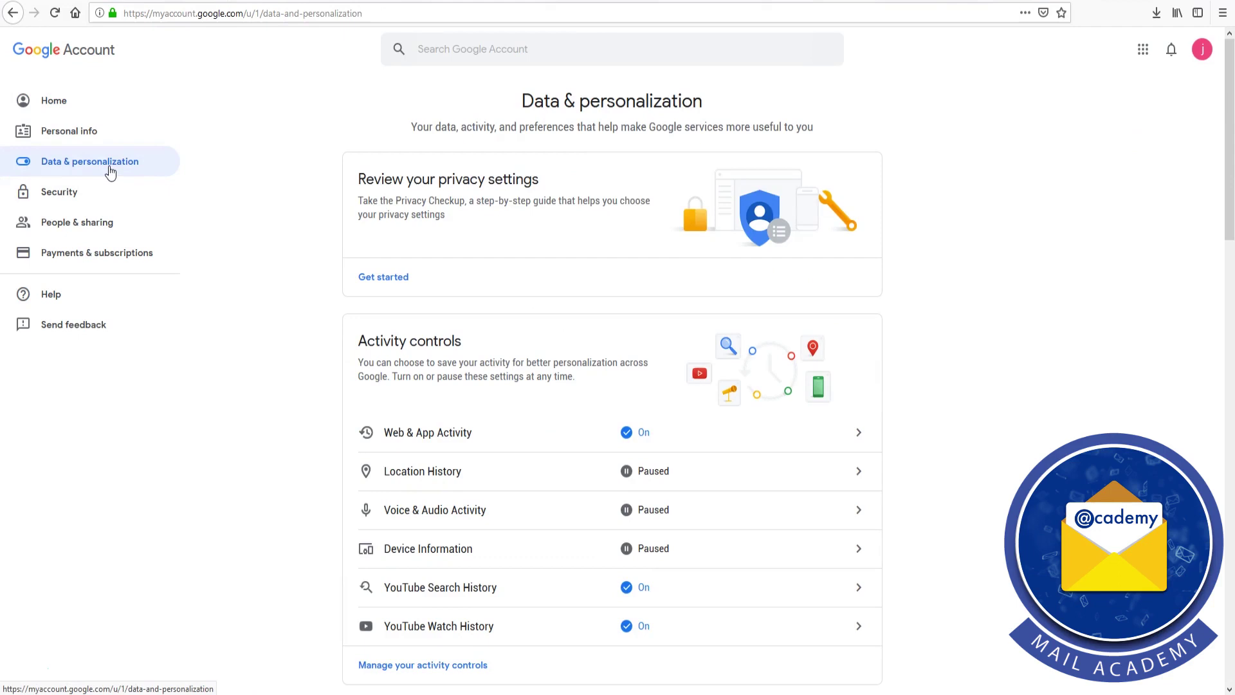
pyautogui.scroll(-5, 705, 344)
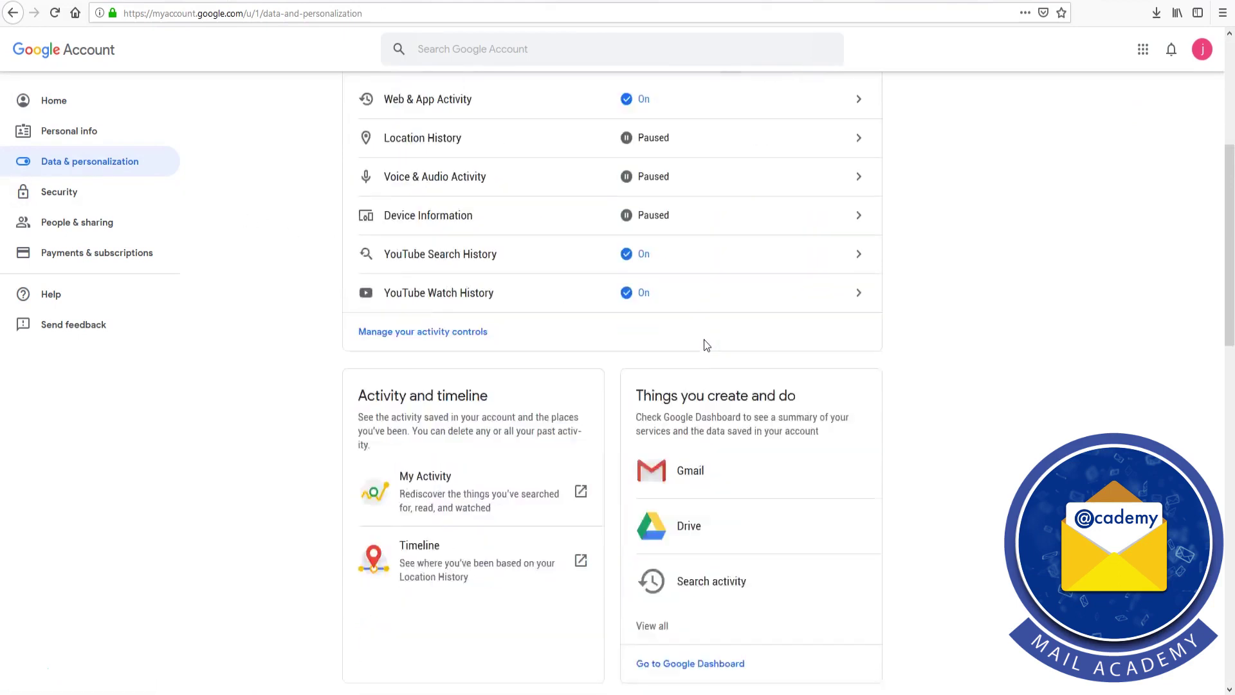
pyautogui.scroll(-3, 704, 345)
pyautogui.scroll(-2, 704, 345)
pyautogui.scroll(-2, 704, 344)
pyautogui.scroll(-3, 705, 344)
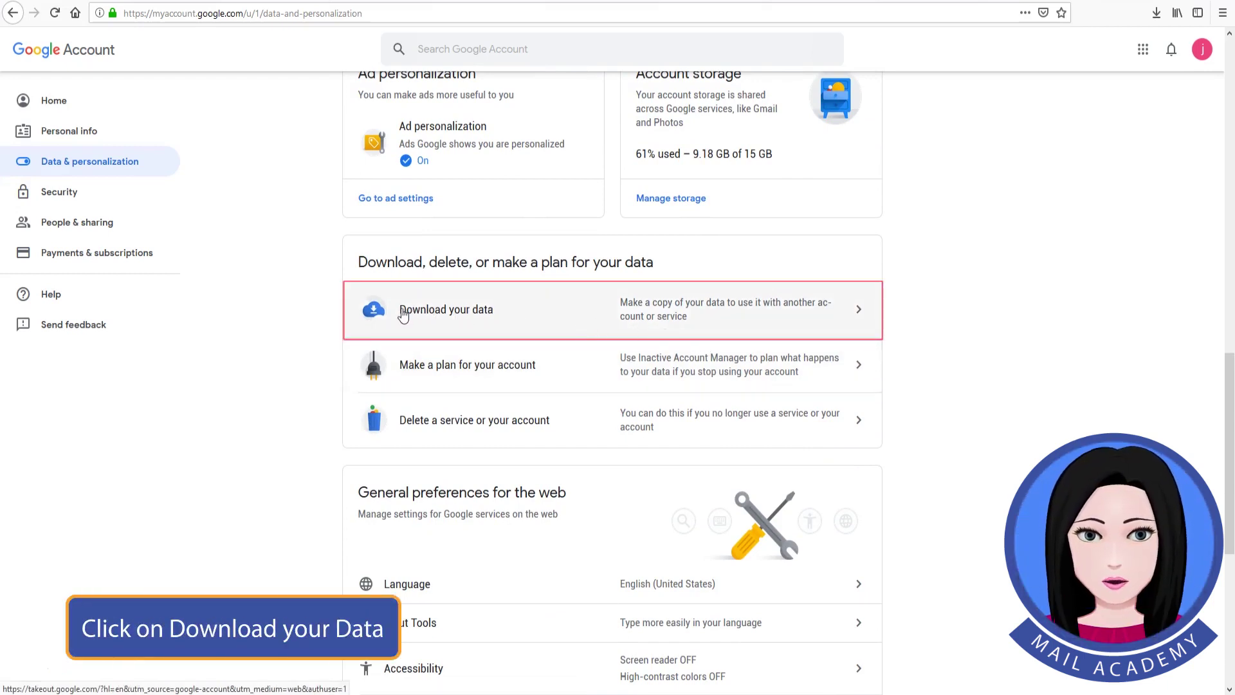
# - On the Download your data page, deselect all products and include only Mail
pyautogui.click(489, 317)
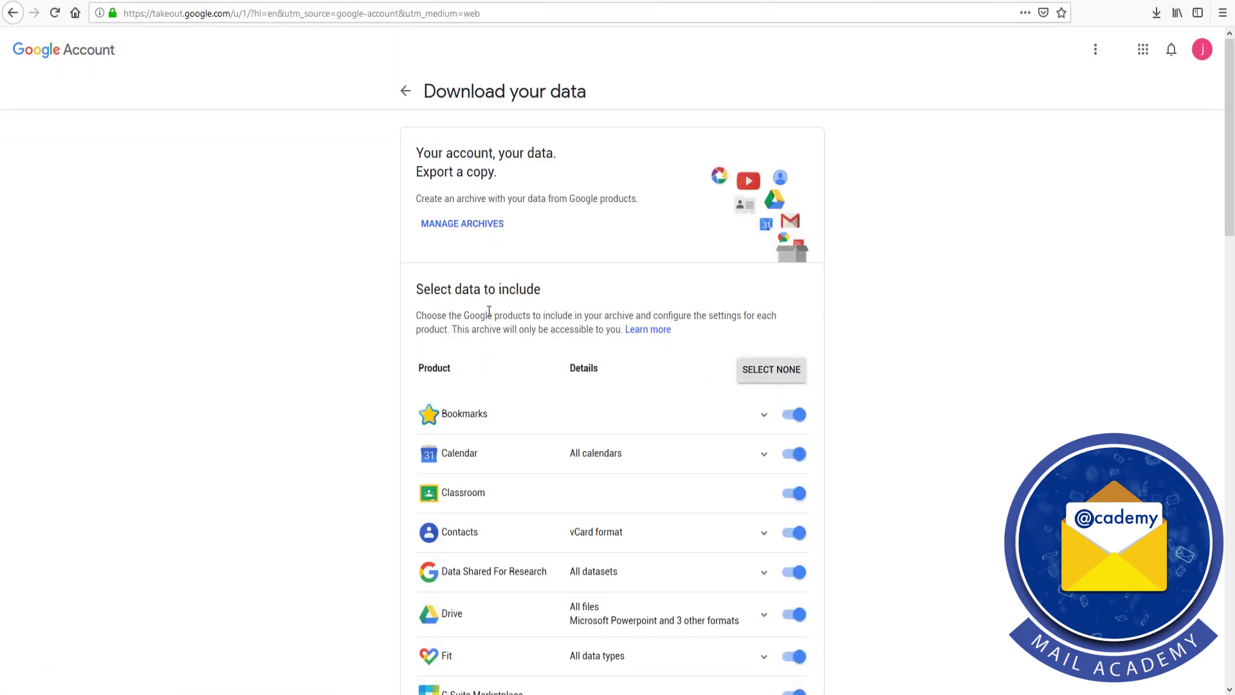
pyautogui.click(771, 369)
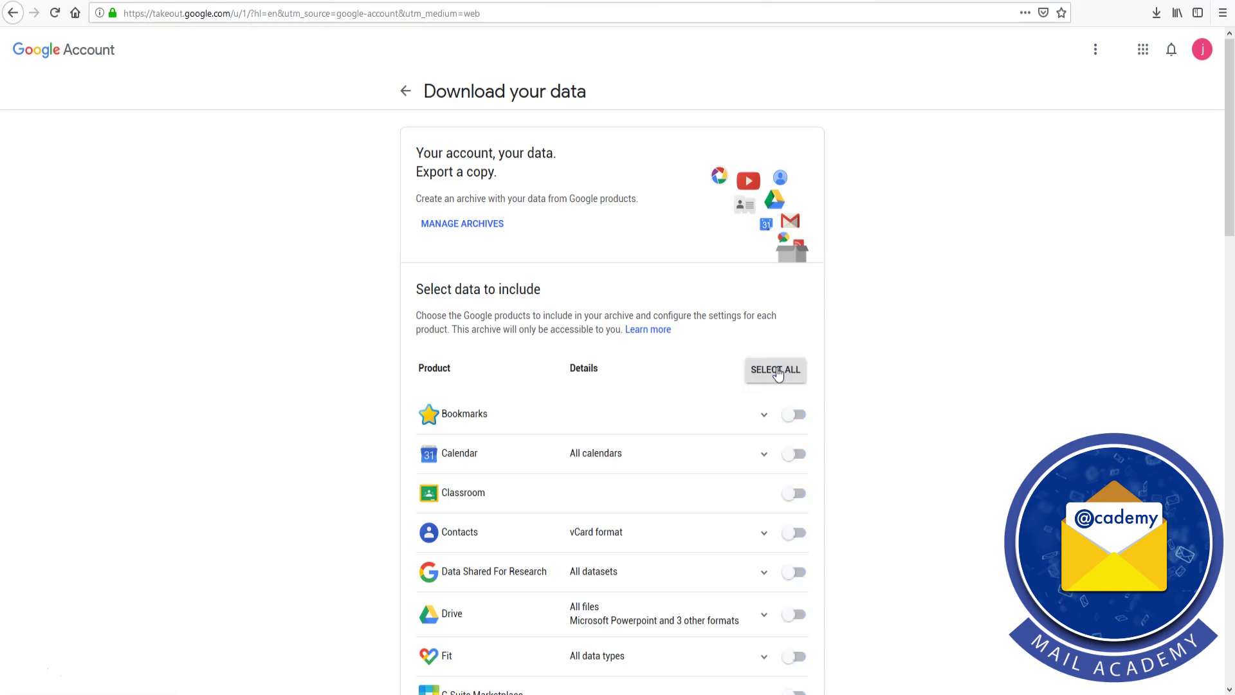
pyautogui.scroll(-3, 778, 375)
pyautogui.scroll(-3, 778, 374)
pyautogui.scroll(-3, 778, 374)
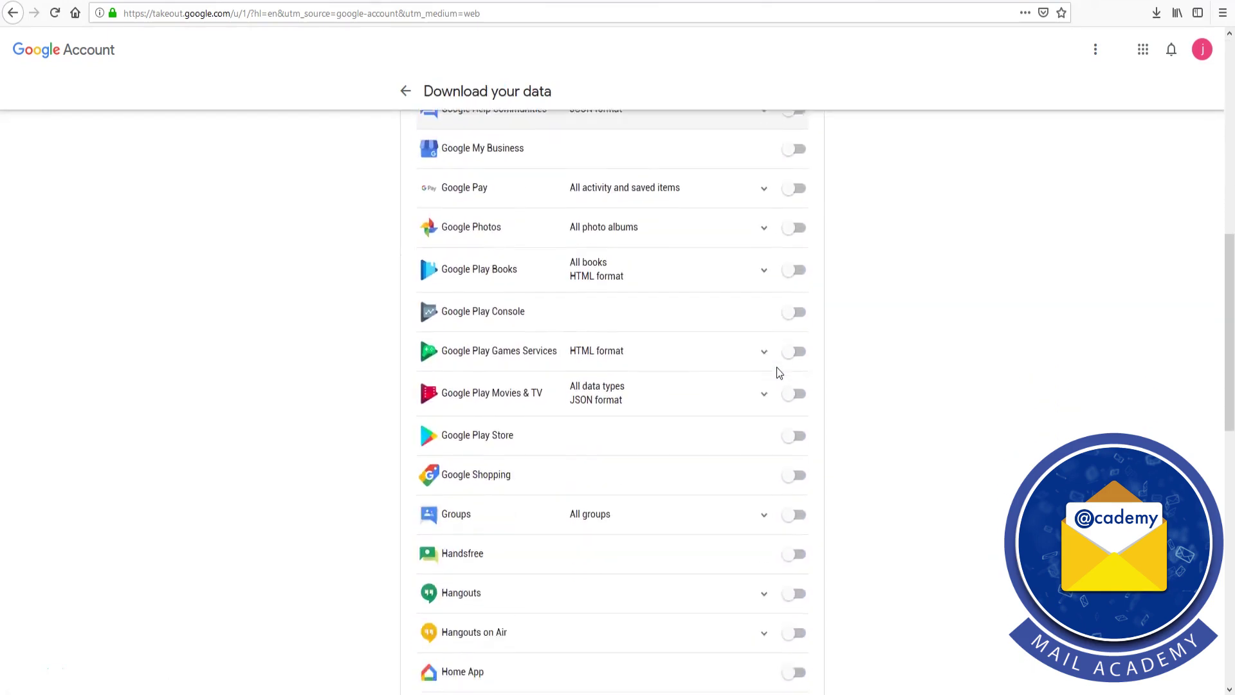
pyautogui.scroll(-3, 779, 374)
pyautogui.scroll(-3, 778, 371)
pyautogui.scroll(-1, 778, 372)
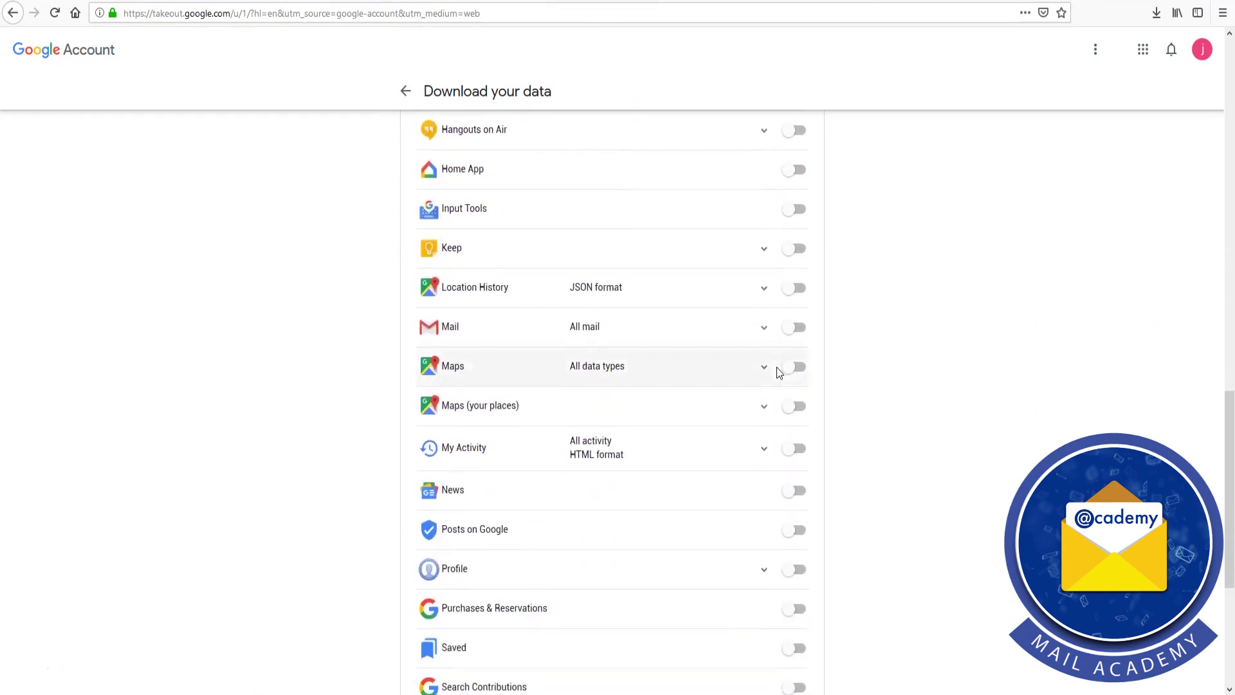
pyautogui.click(794, 333)
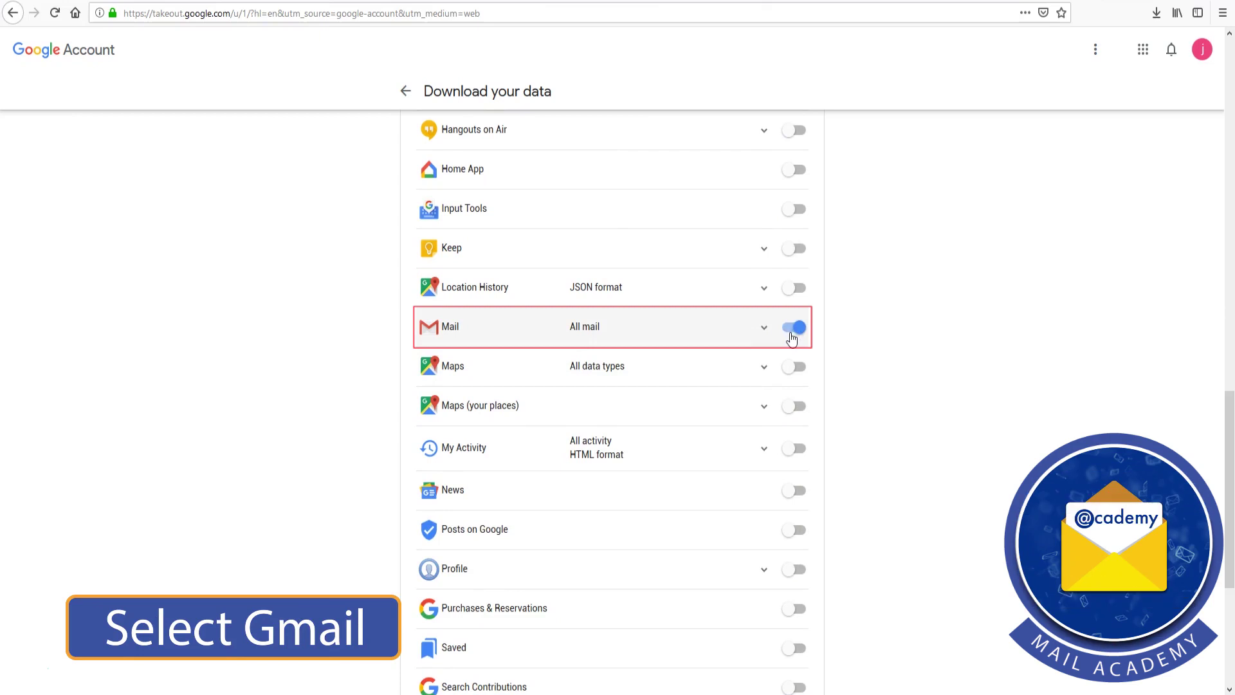
pyautogui.scroll(-3, 718, 356)
pyautogui.scroll(-2, 718, 356)
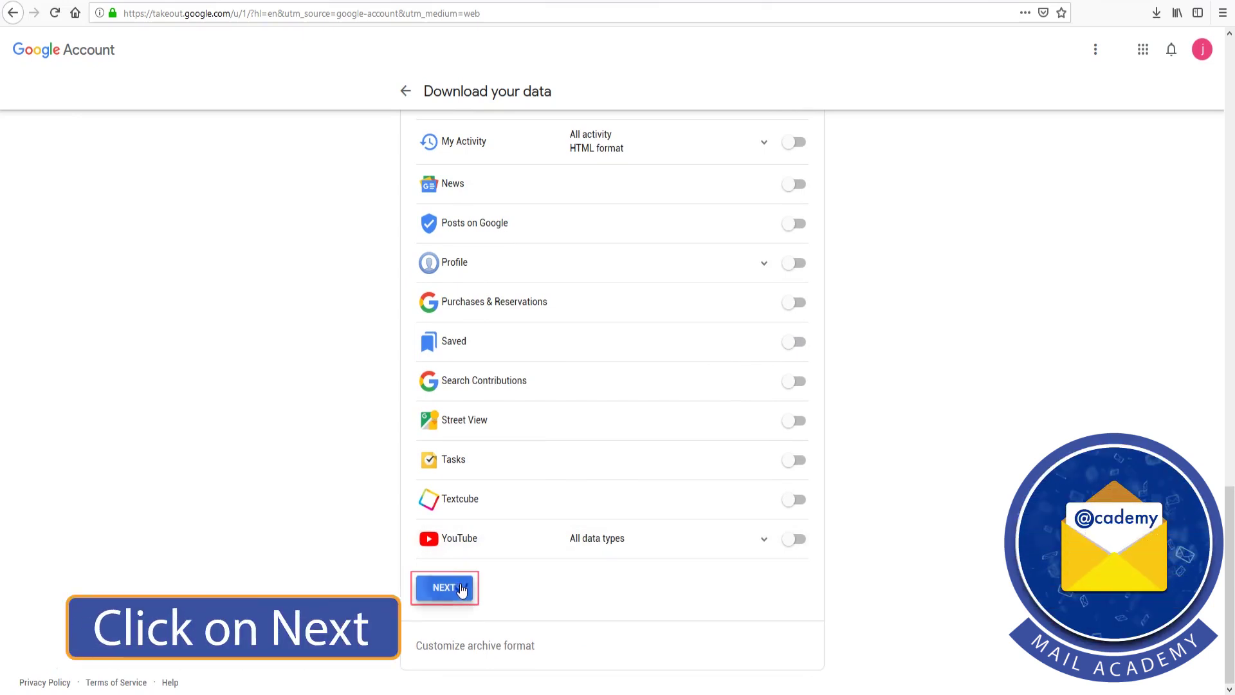
# - Create a .zip Mail archive capped at 2GB, with the download link sent by email
pyautogui.click(446, 588)
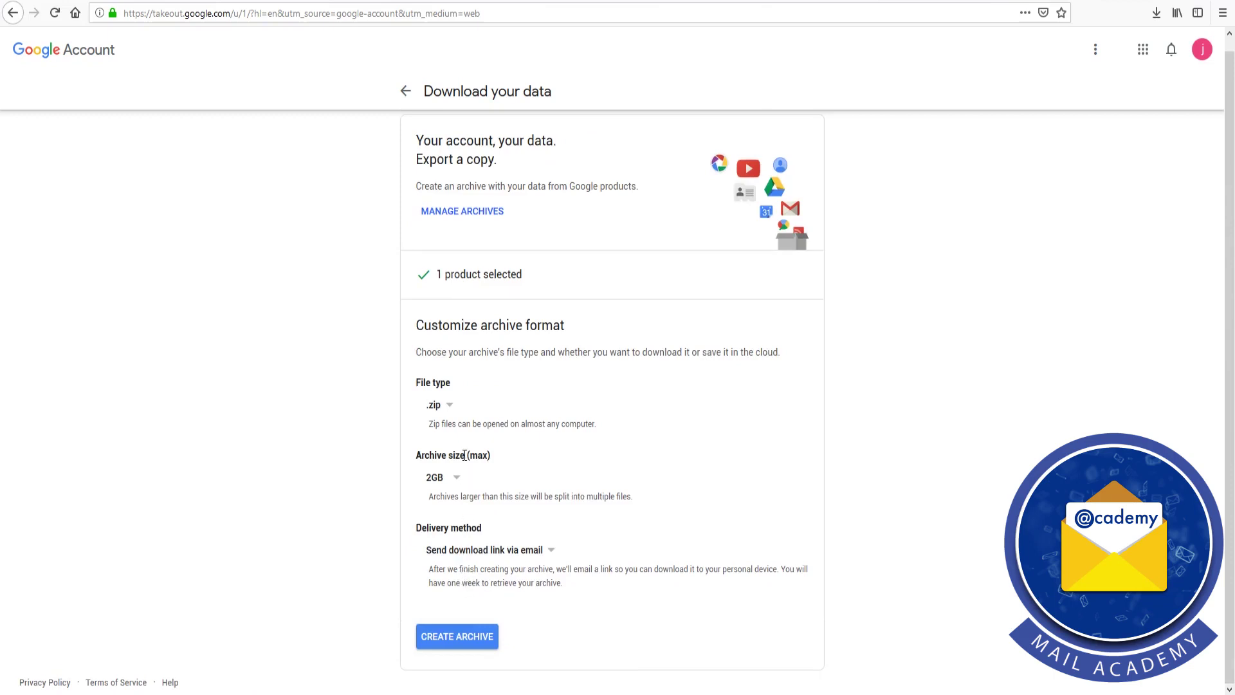
pyautogui.click(450, 407)
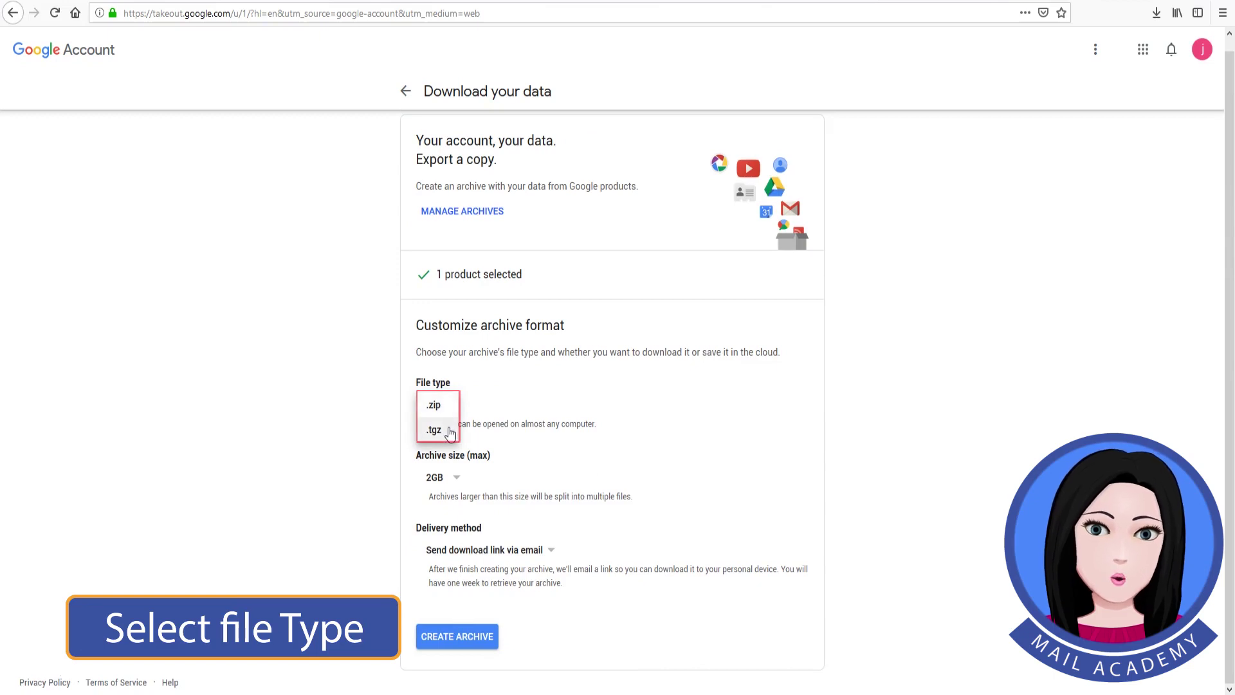
pyautogui.click(436, 406)
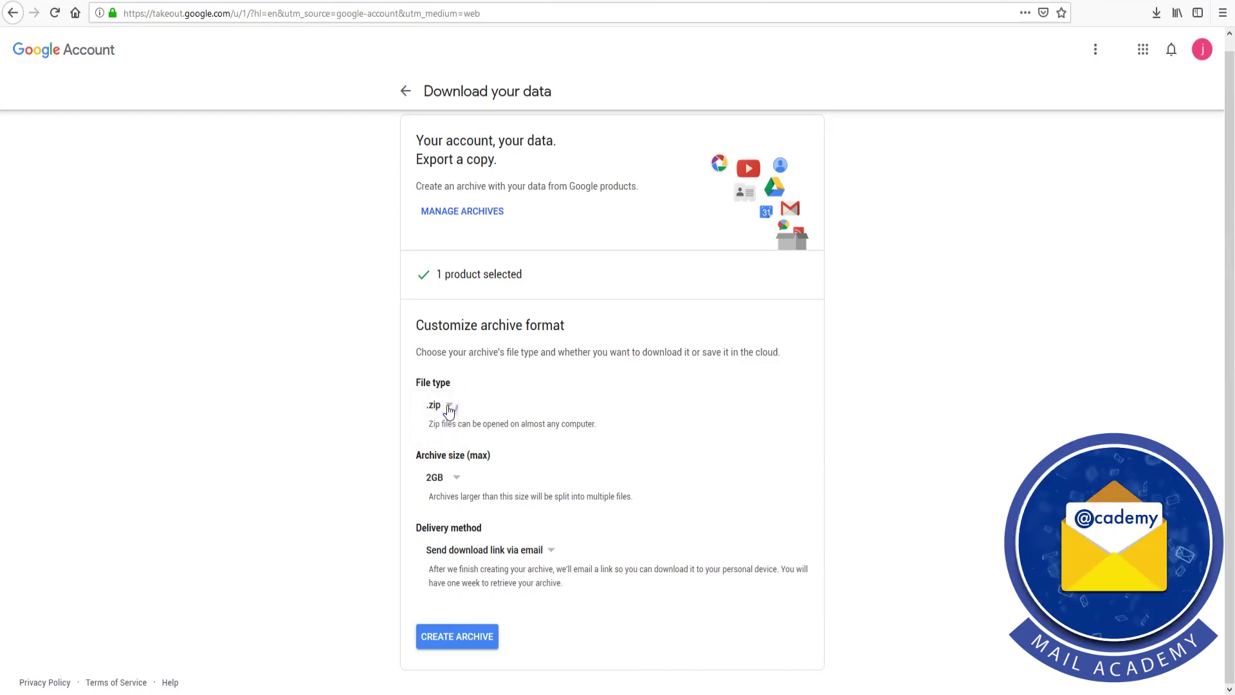
pyautogui.click(457, 477)
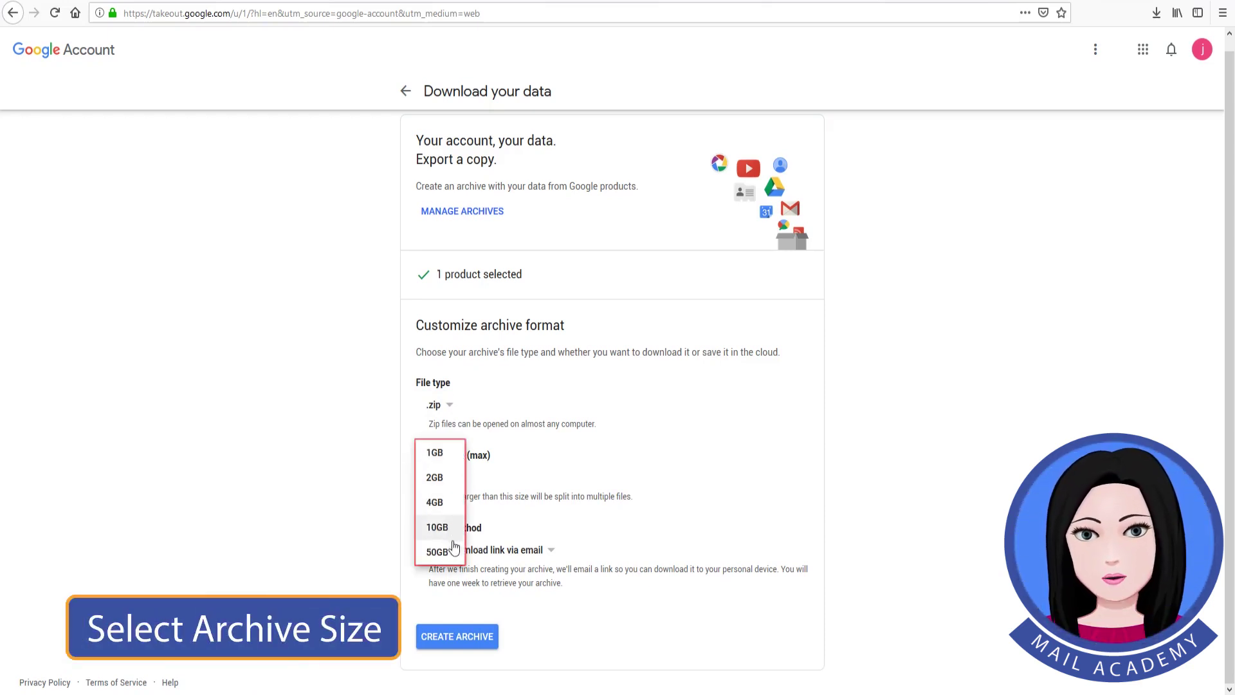
pyautogui.click(434, 477)
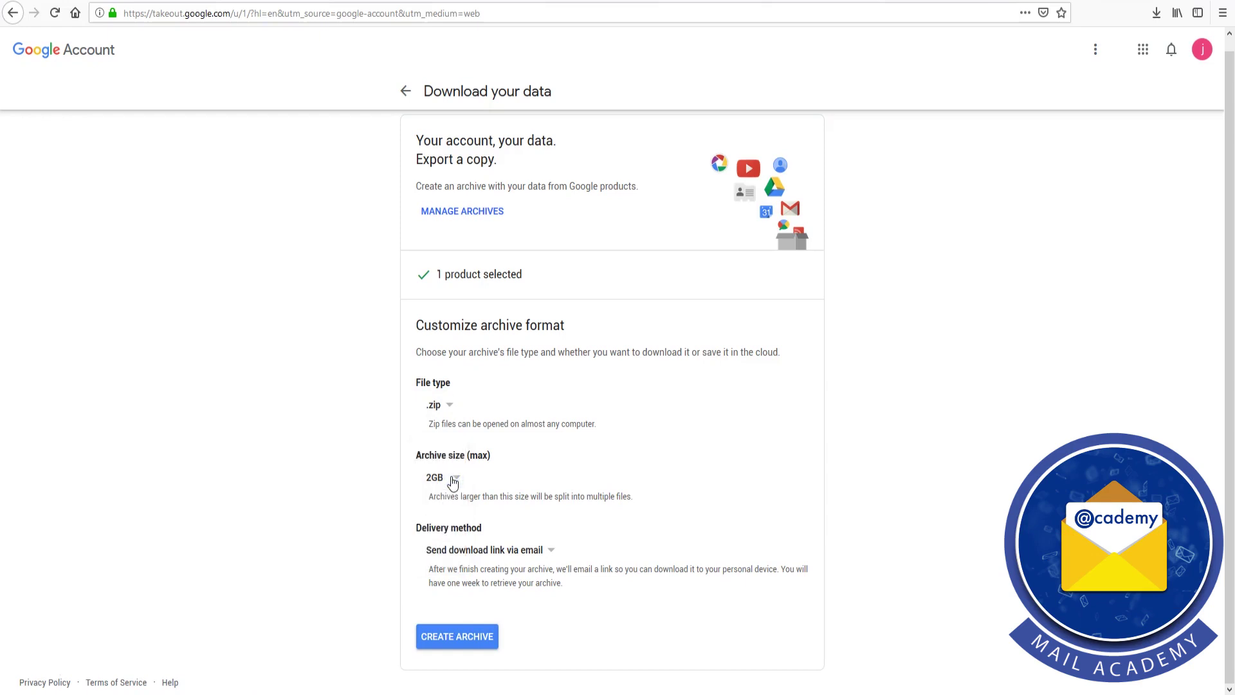
pyautogui.click(550, 551)
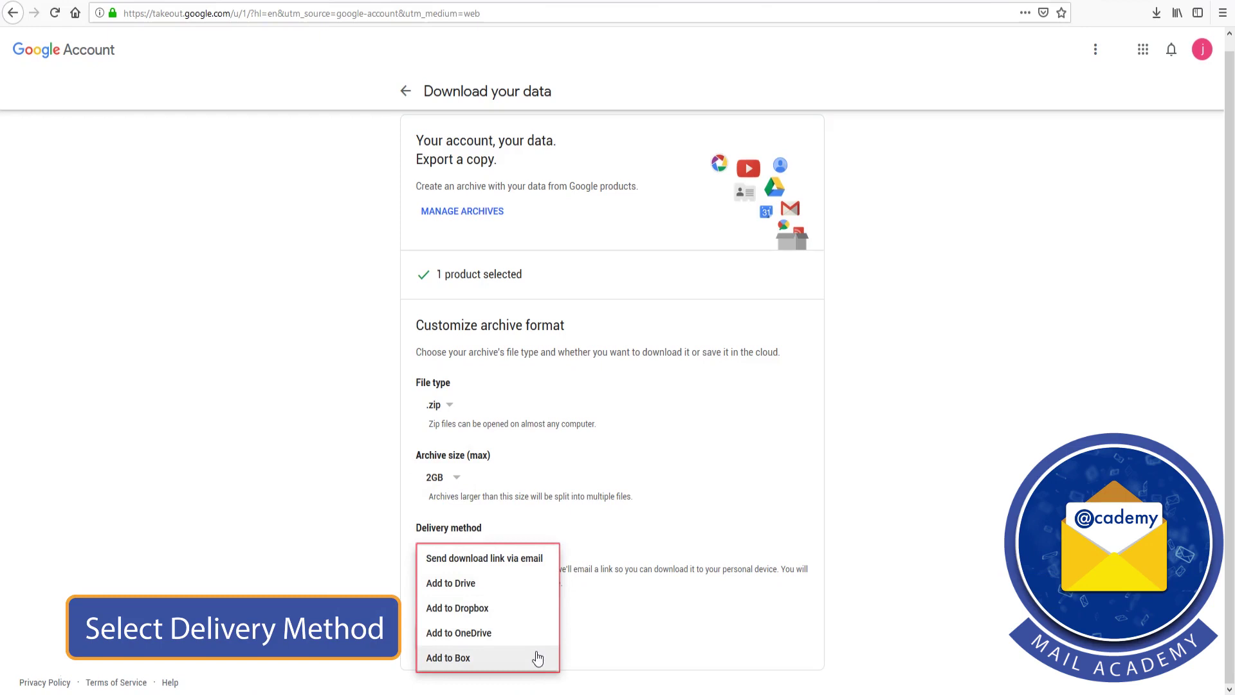
pyautogui.click(548, 562)
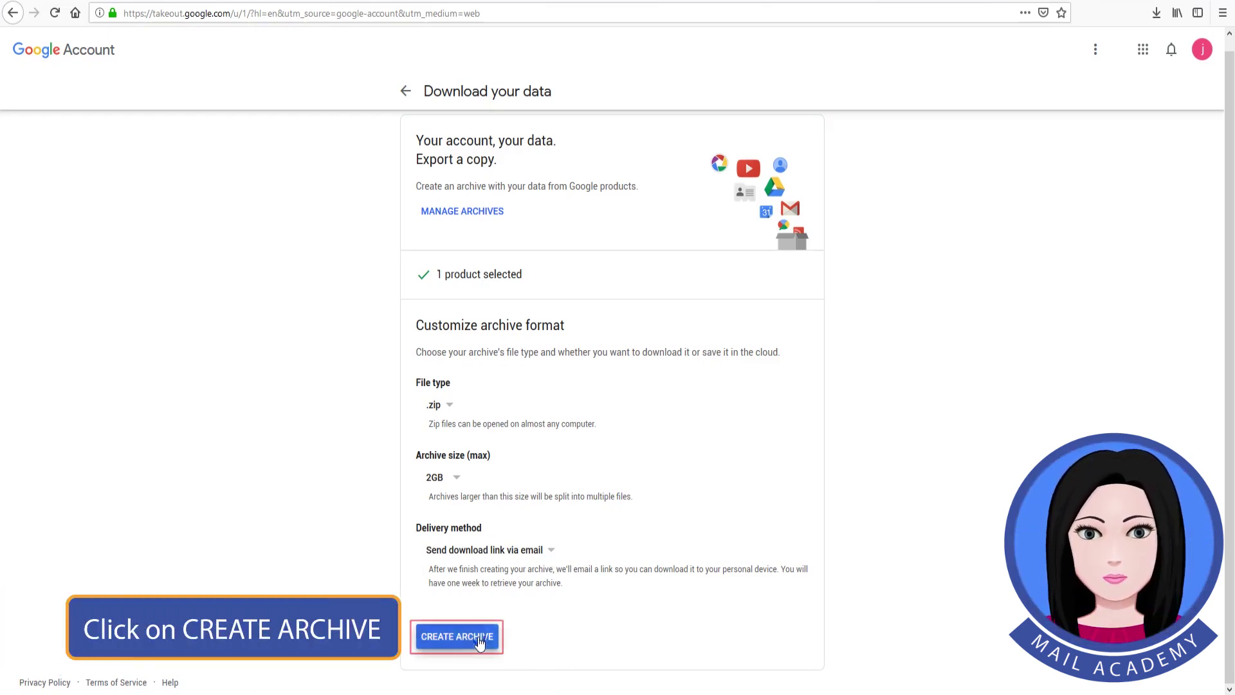
pyautogui.click(457, 636)
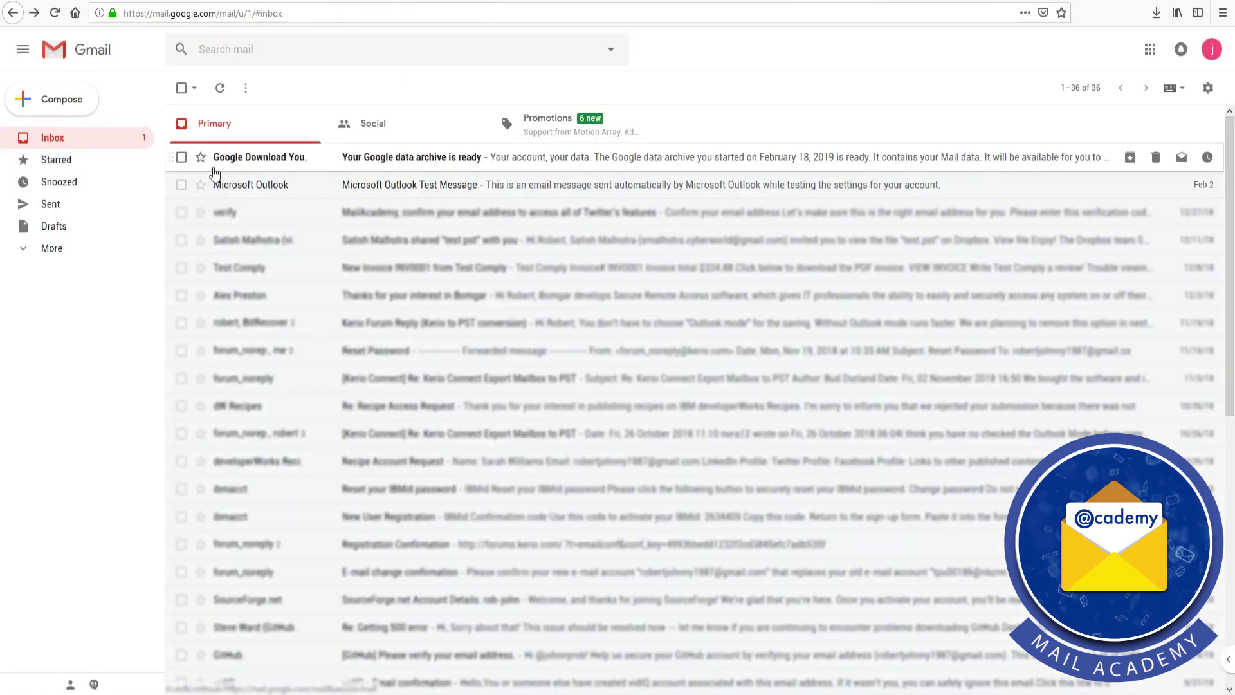
pyautogui.moveTo(531, 160)
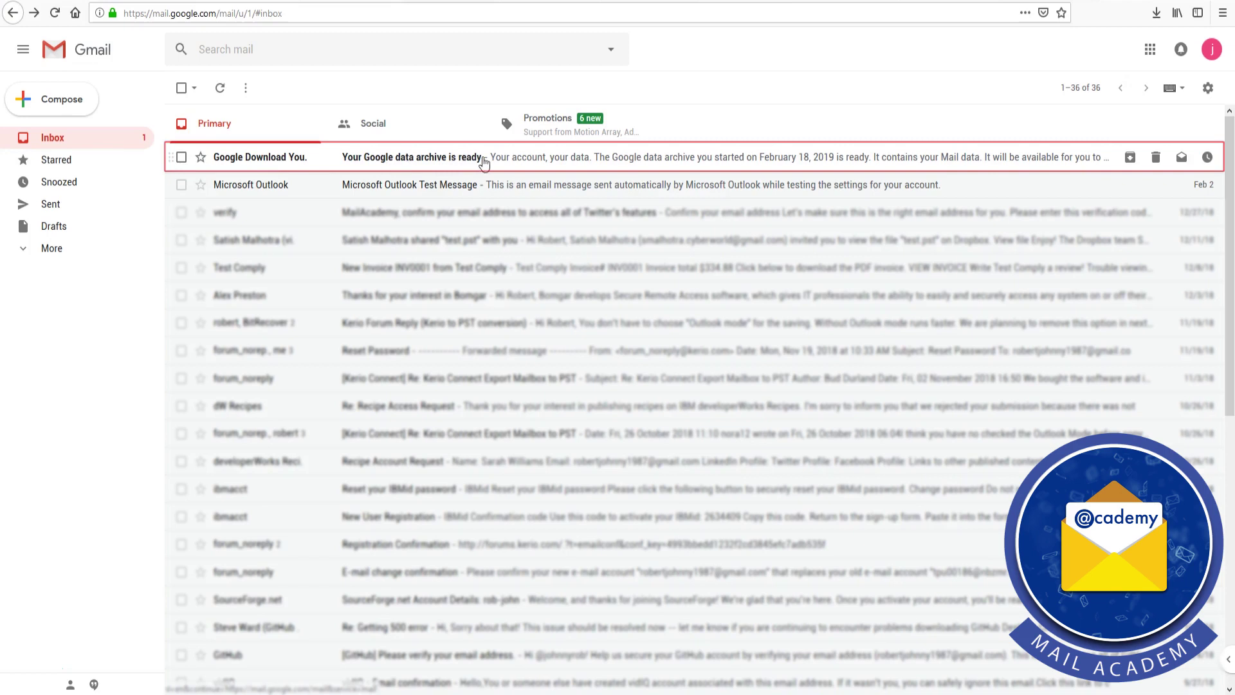
# - Open the 'Your Google data archive is ready' email and start downloading the archive
pyautogui.click(547, 159)
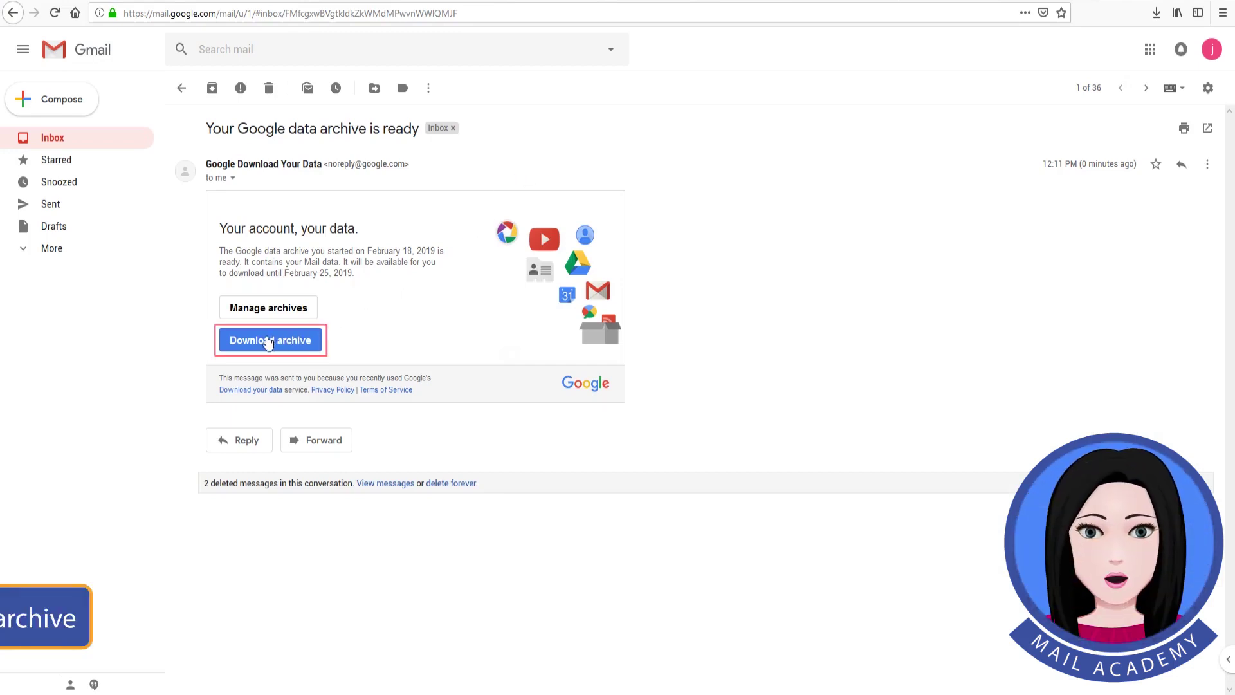
pyautogui.click(270, 339)
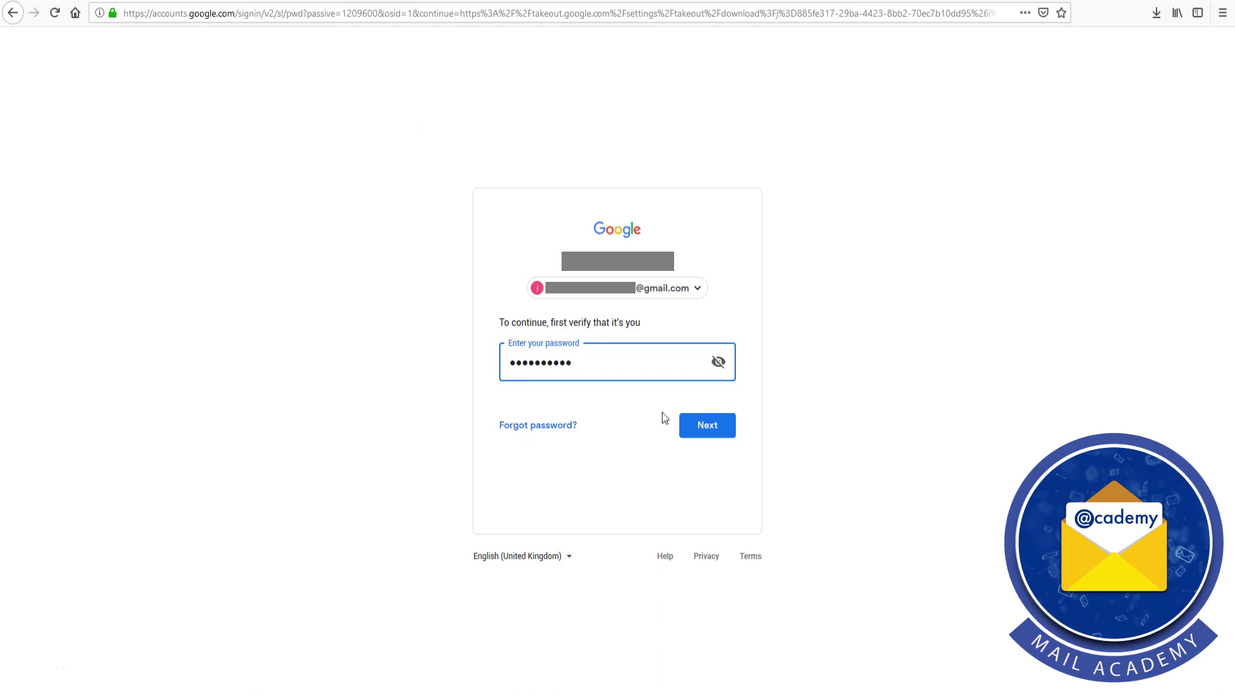
# - Confirm the password, save the takeout zip, and show Firefox's recent downloads
pyautogui.click(707, 425)
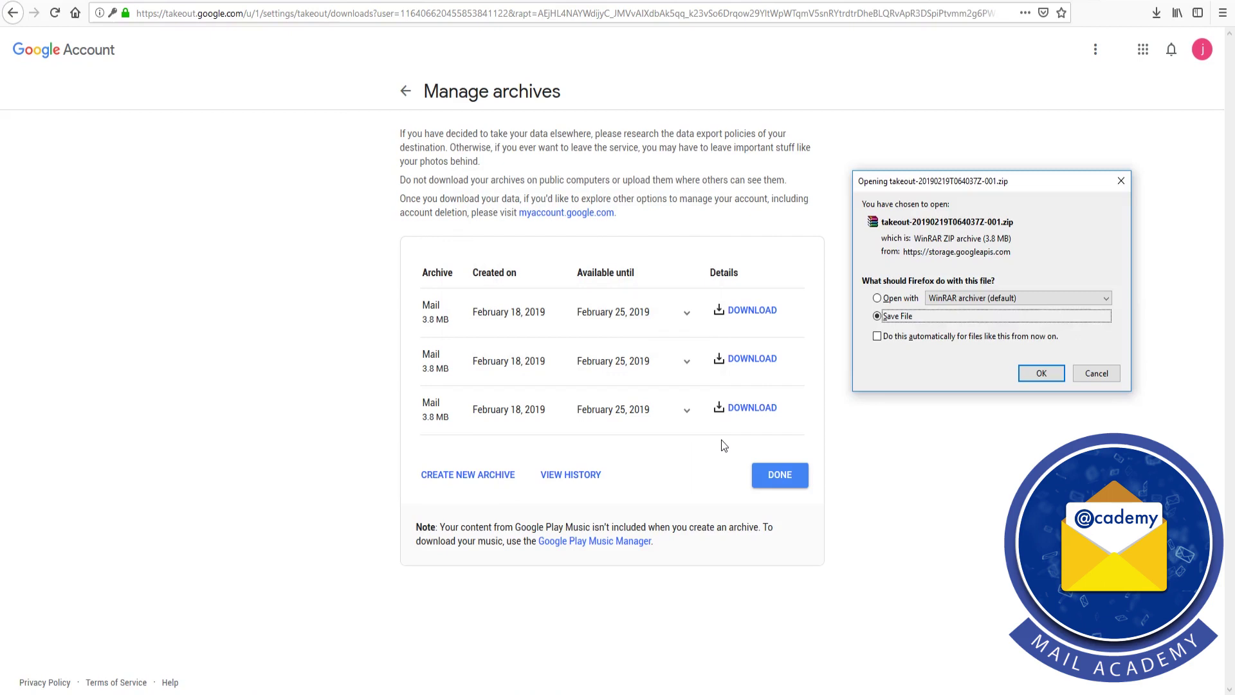
pyautogui.click(1042, 373)
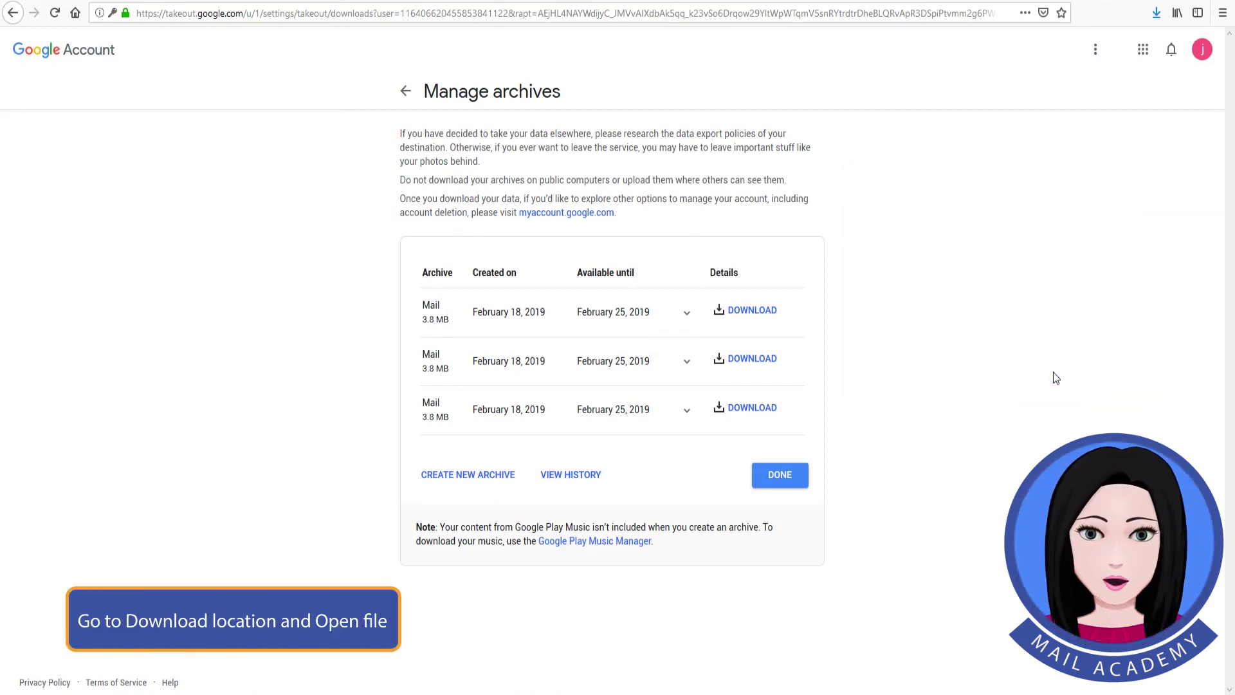
pyautogui.click(1161, 13)
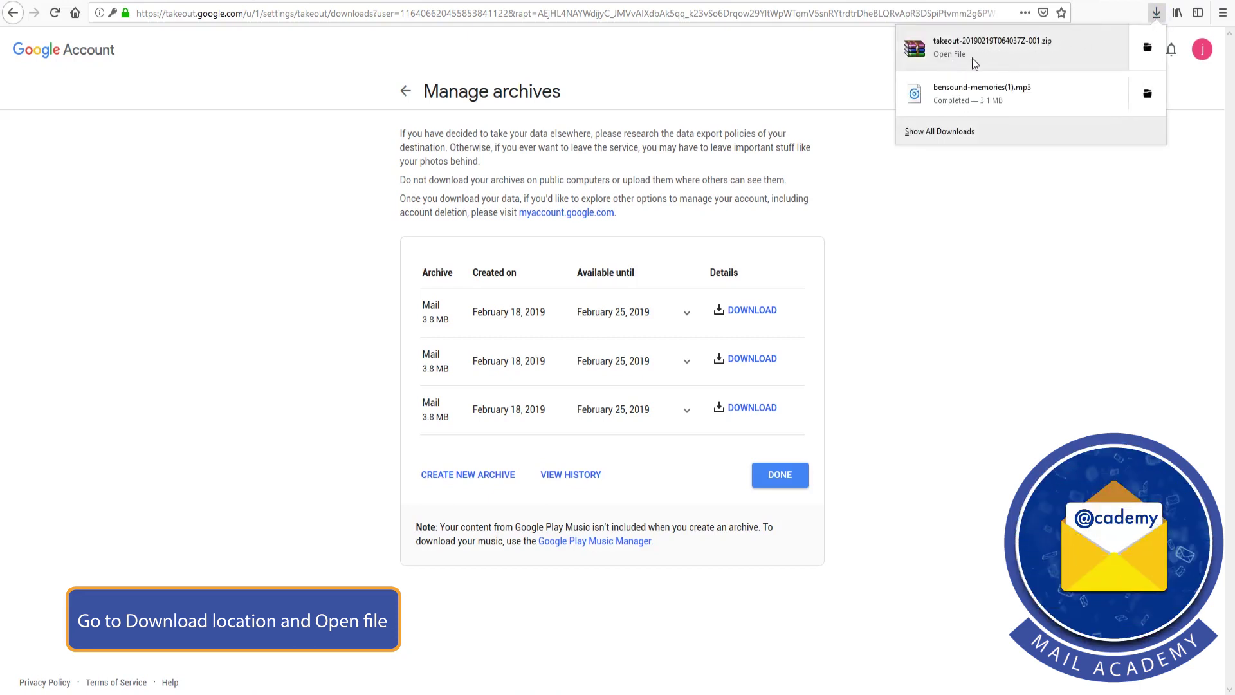
# - Open the takeout zip in WinRAR and select 'All mail Including Spam and Trash.mbox' in Mail
pyautogui.click(978, 61)
pyautogui.doubleClick(350, 249)
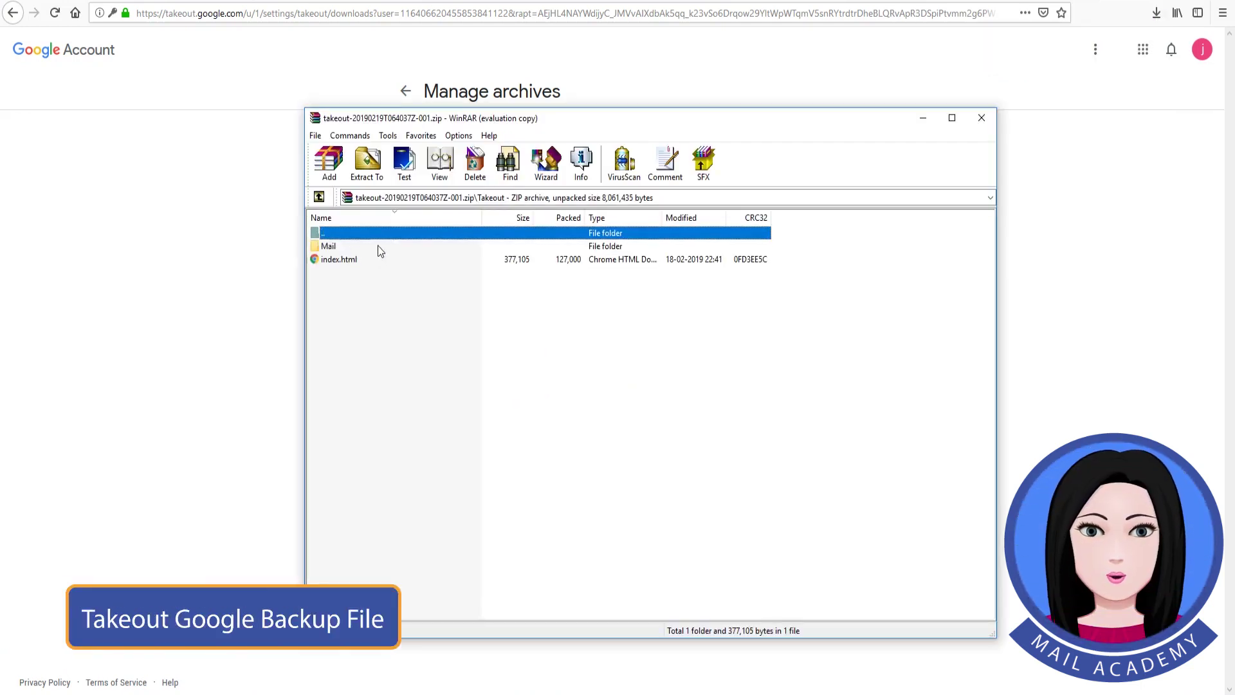
pyautogui.doubleClick(377, 245)
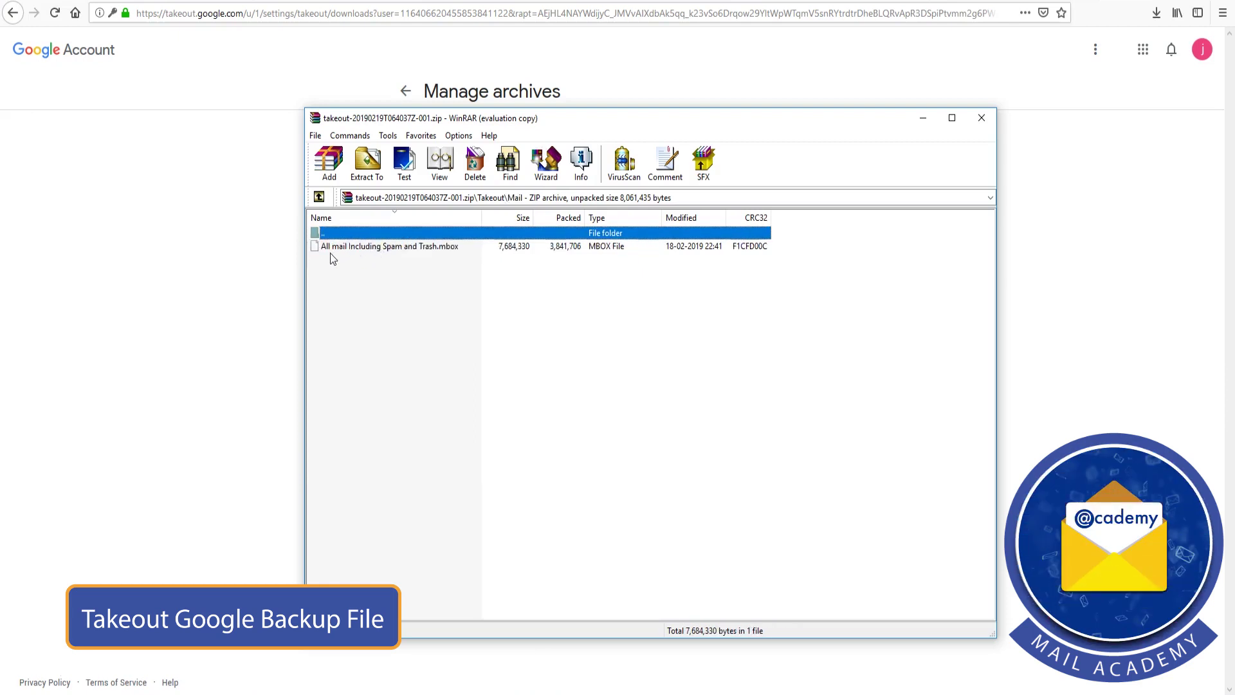
pyautogui.click(458, 249)
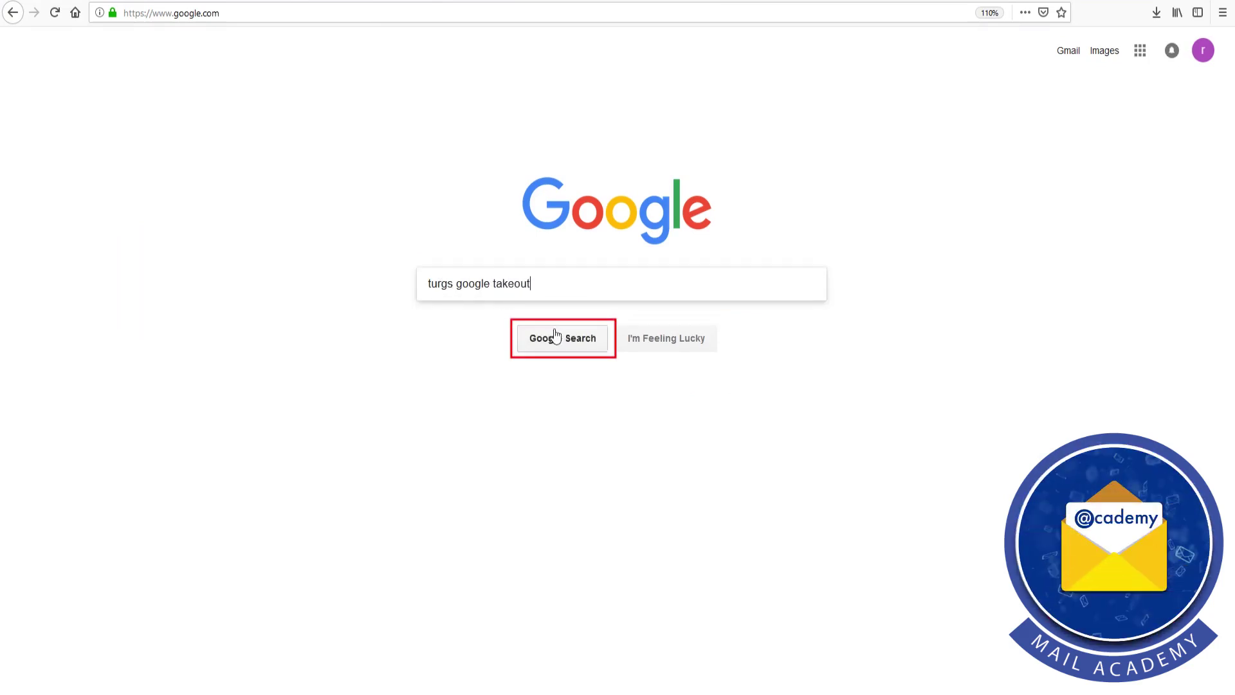
# - Search 'turgs google takeout', open the Turgs converter page, and save gtakeout-wizard.exe
pyautogui.click(565, 340)
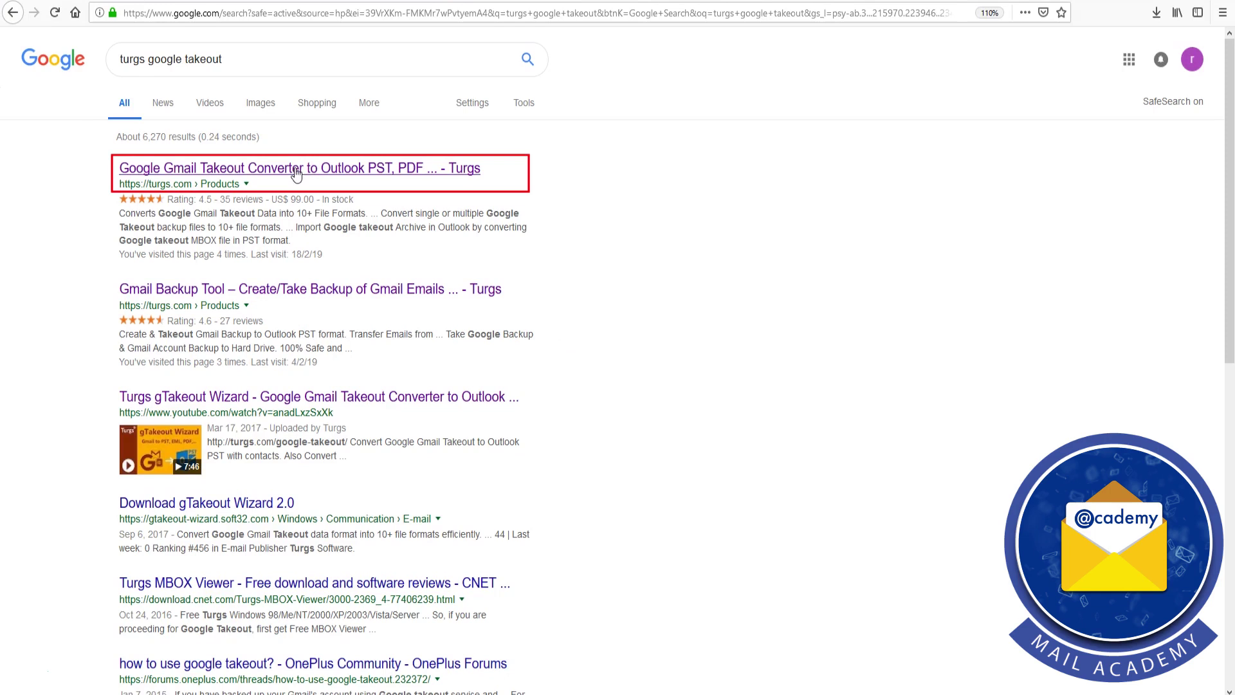
pyautogui.click(297, 172)
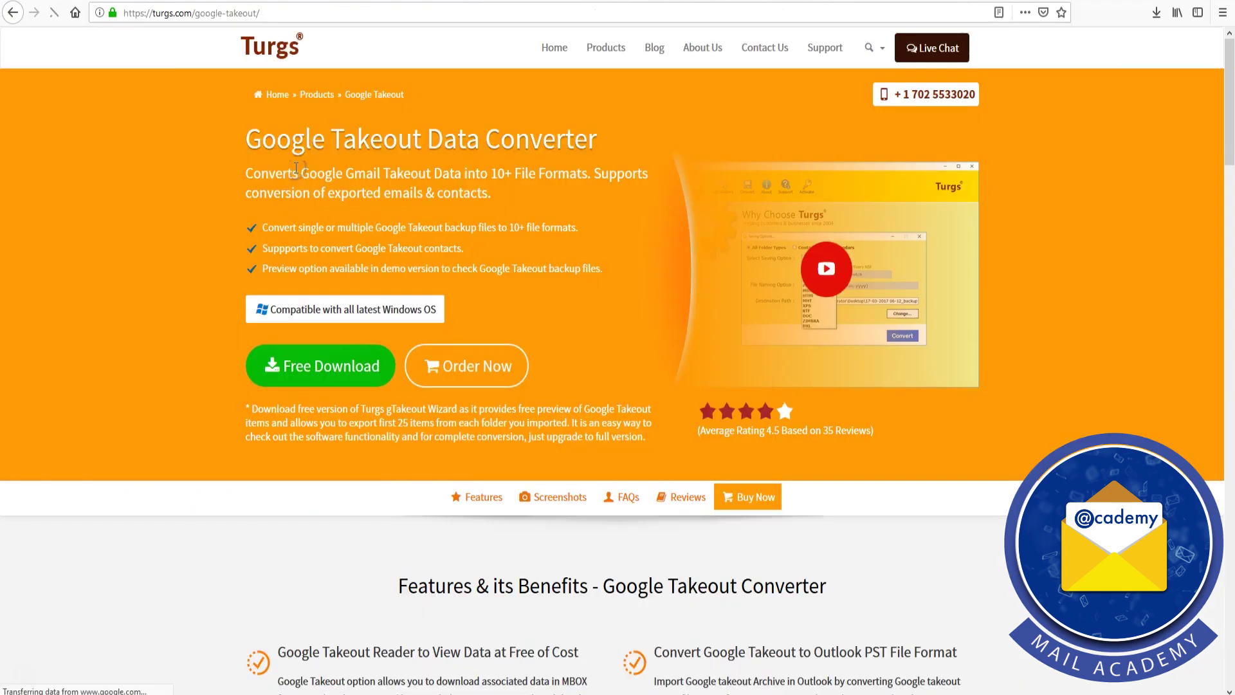
pyautogui.click(321, 372)
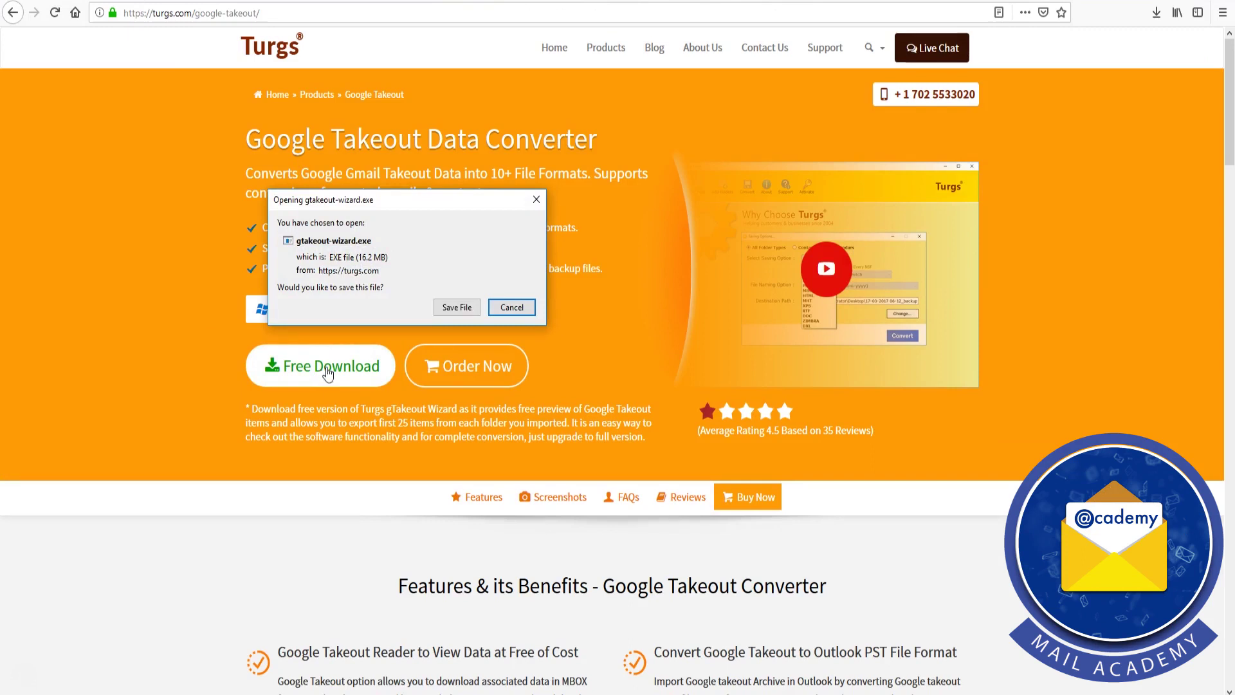
pyautogui.click(457, 309)
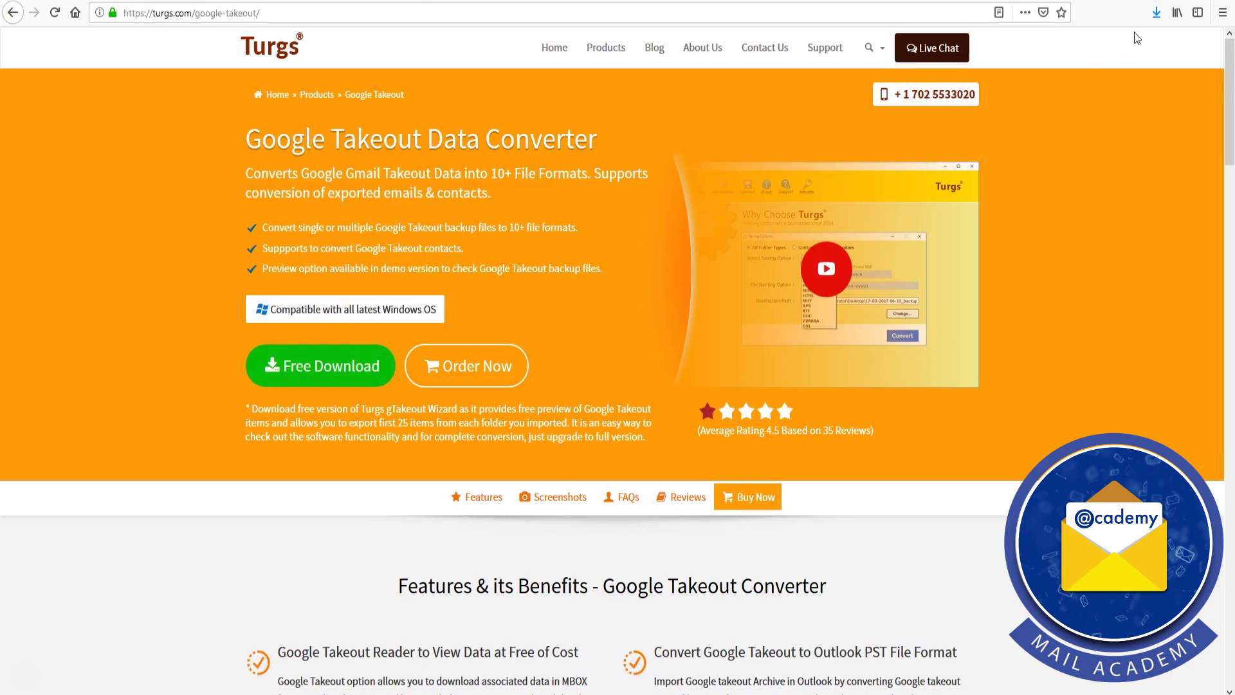
# - Run gtakeout-wizard.exe in English, accept the license, install, and launch the wizard
pyautogui.click(1157, 13)
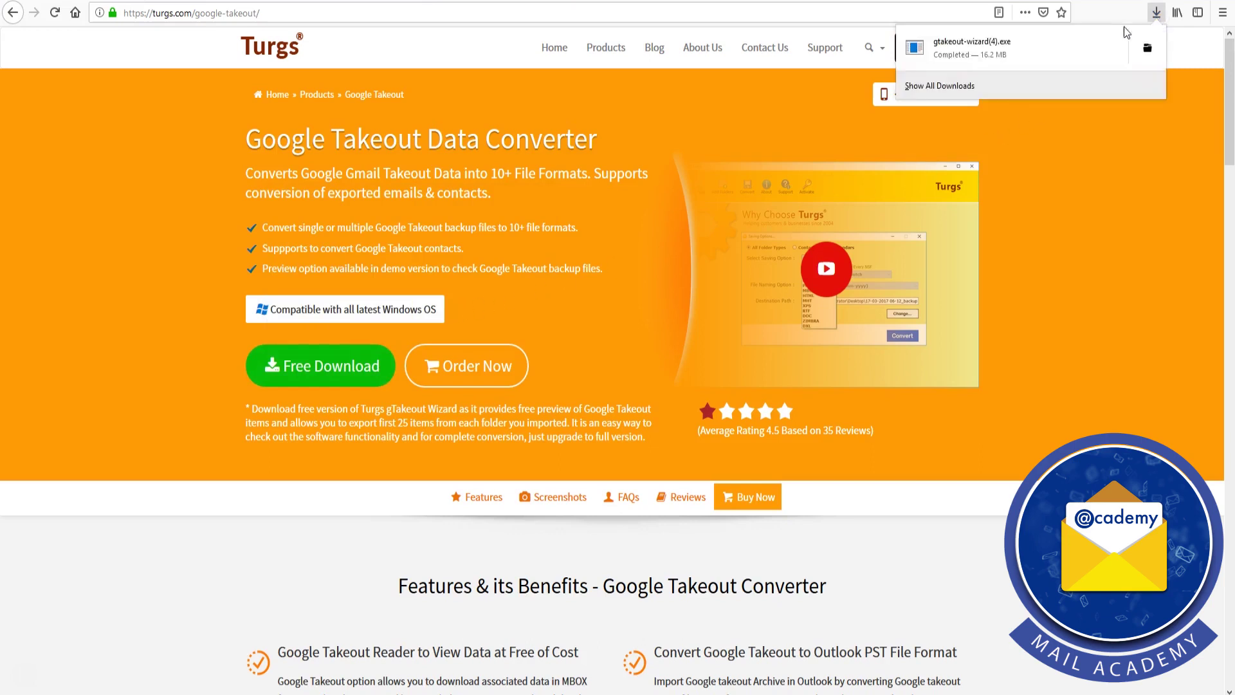
pyautogui.click(972, 48)
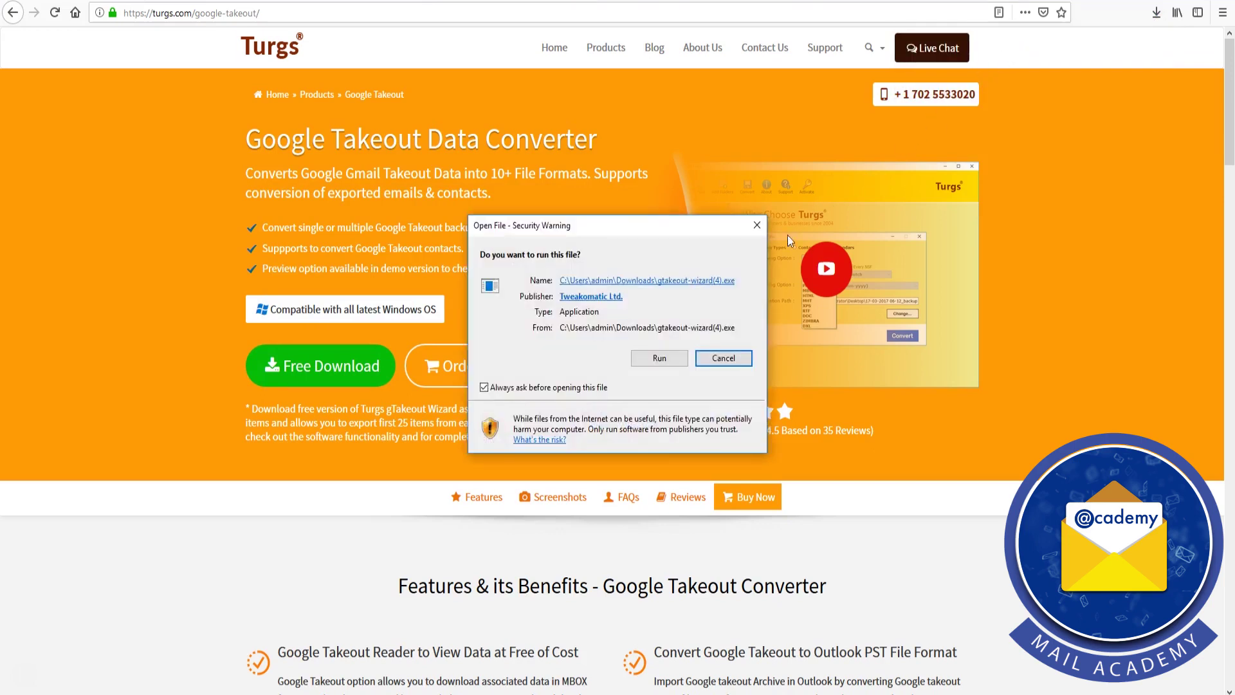
pyautogui.click(662, 358)
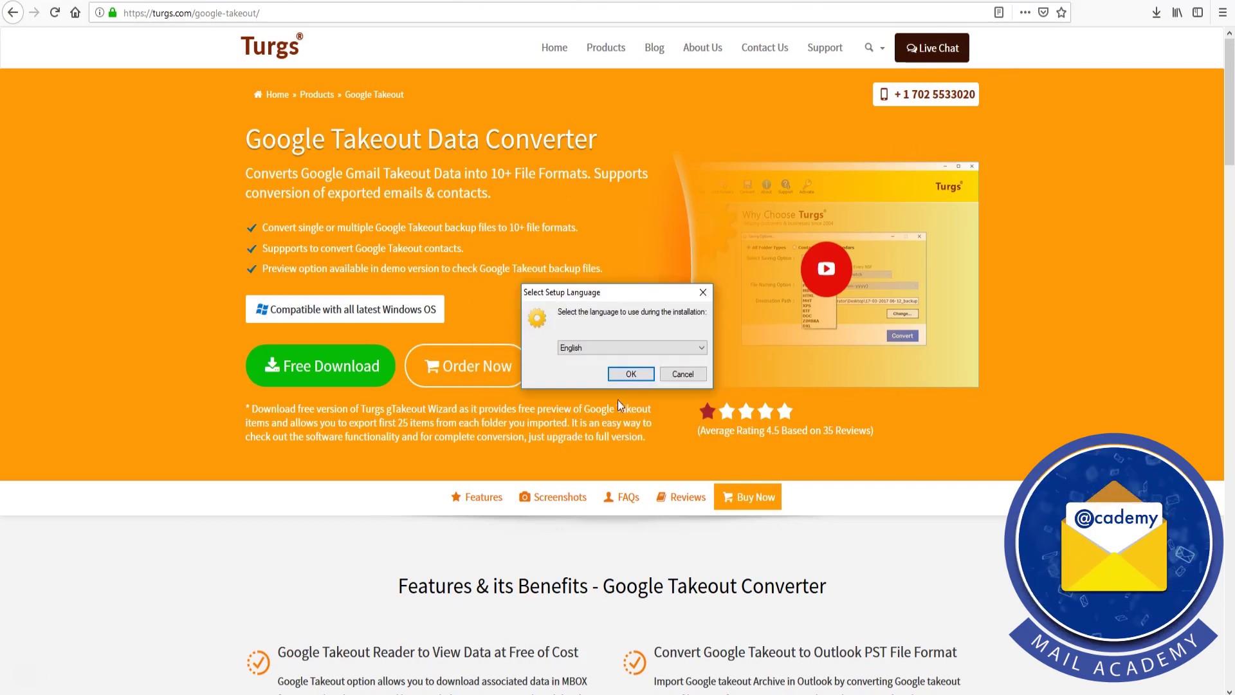
pyautogui.click(632, 373)
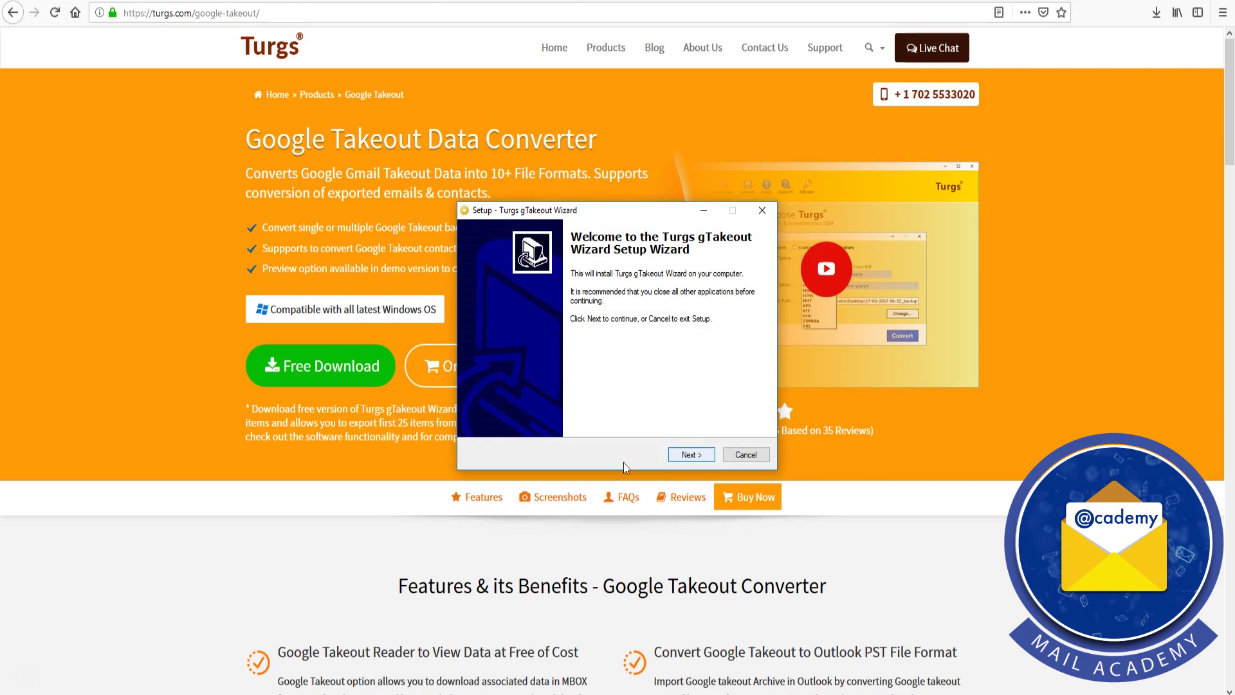
pyautogui.click(701, 450)
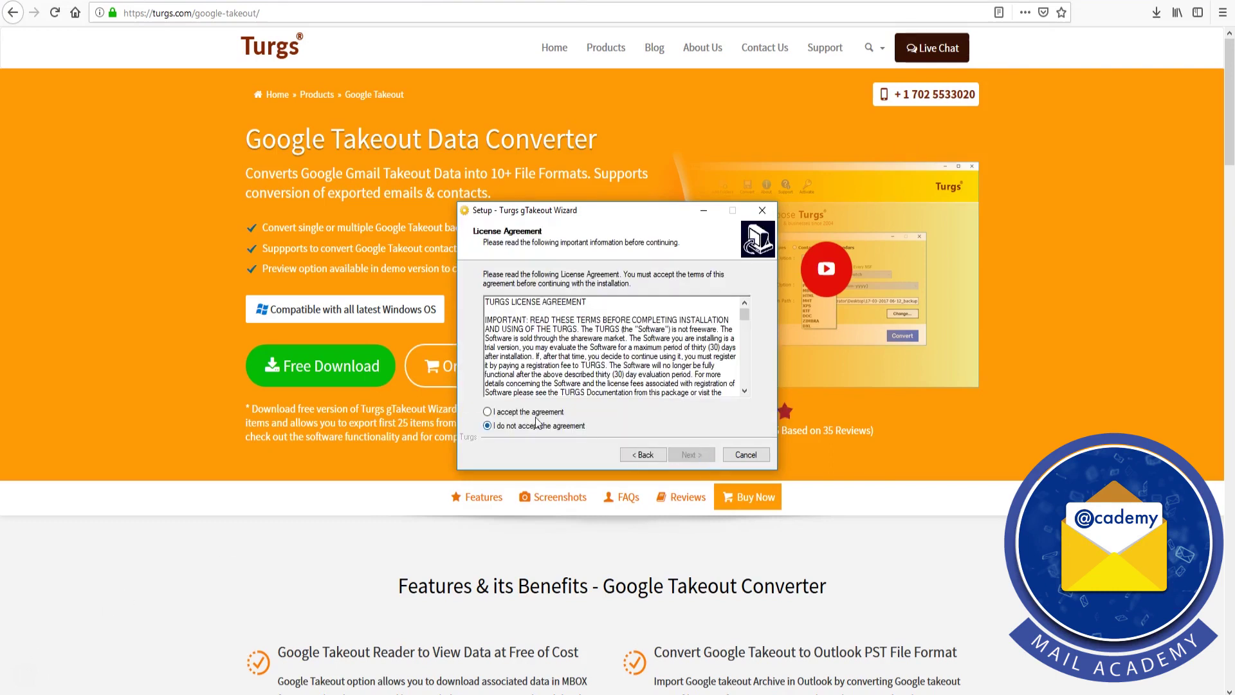
pyautogui.click(487, 411)
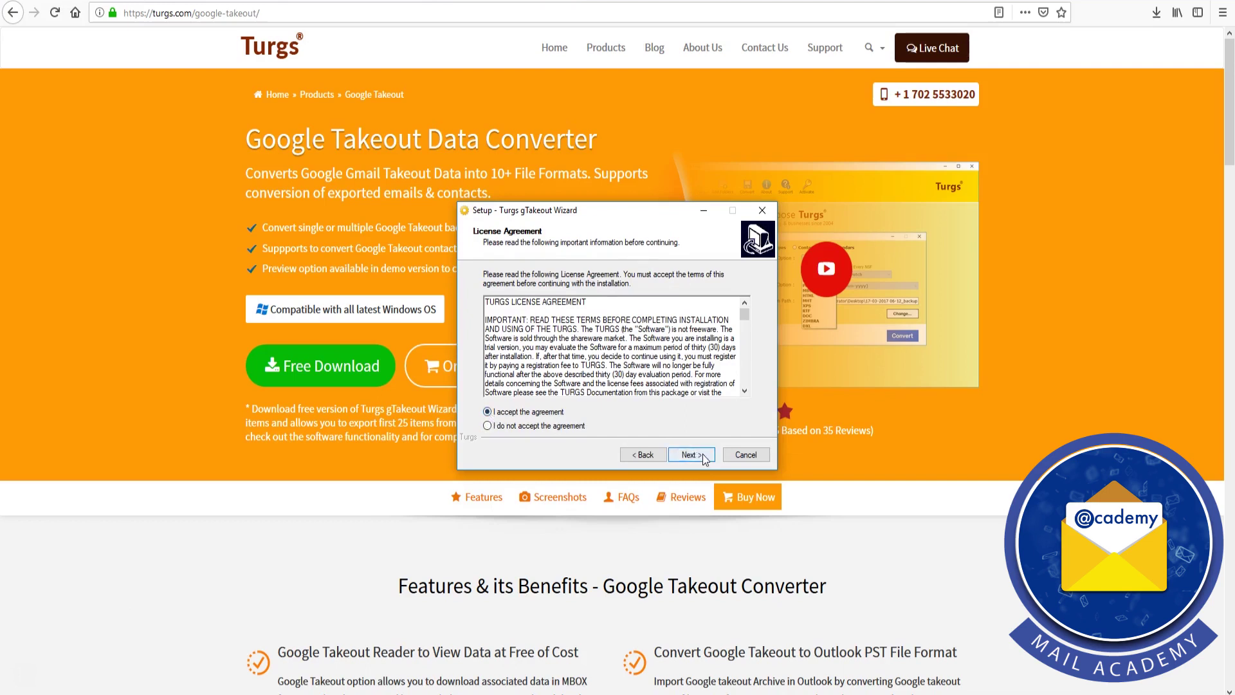
pyautogui.click(691, 454)
pyautogui.click(691, 455)
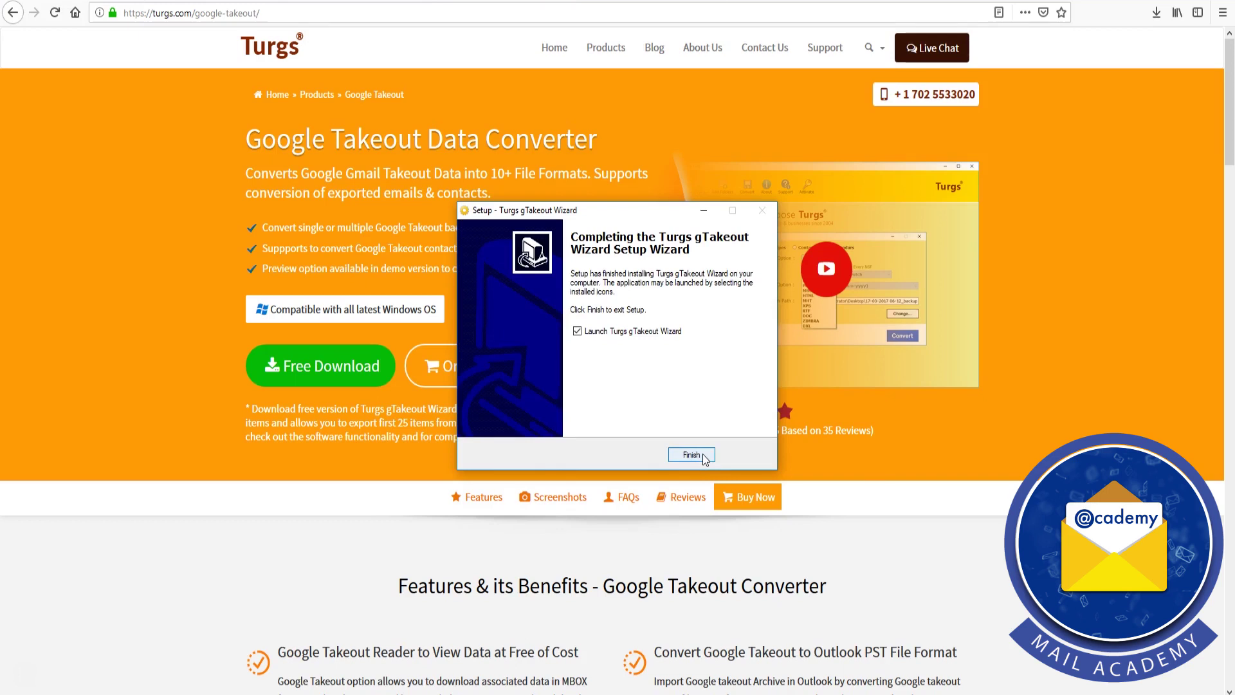
pyautogui.click(690, 454)
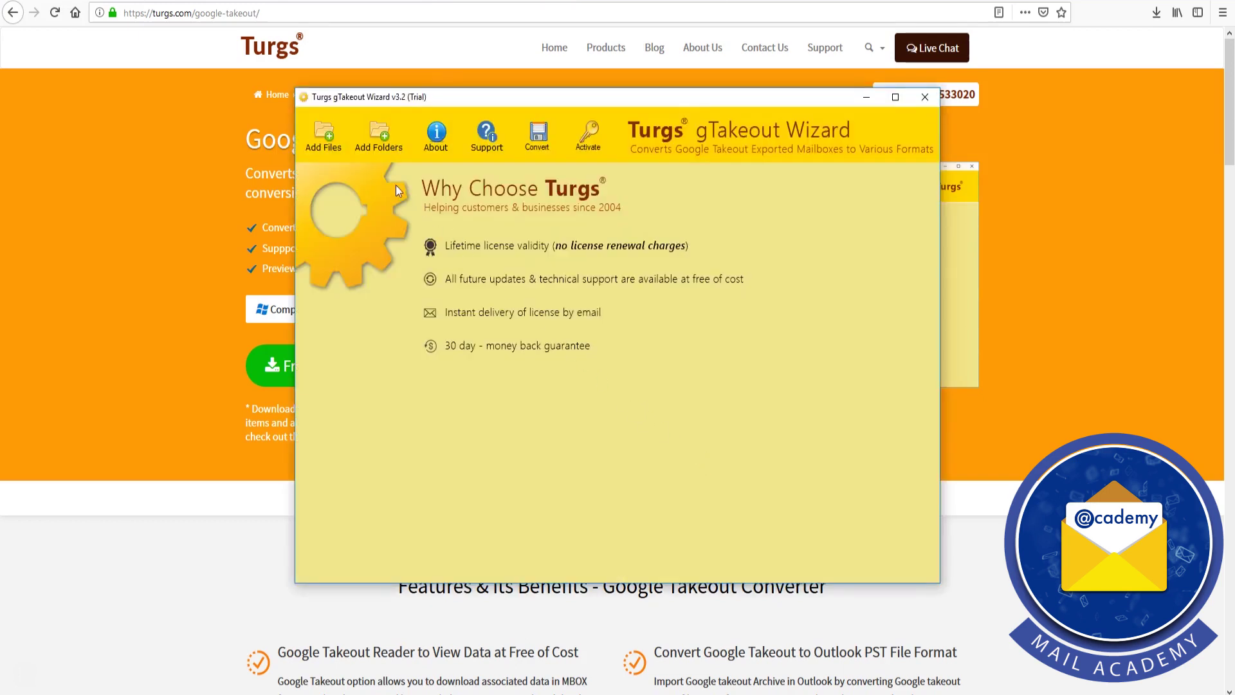
# - Add 'All mail Including Spam and Trash.mbox', list its messages, and tick it for conversion
pyautogui.click(324, 137)
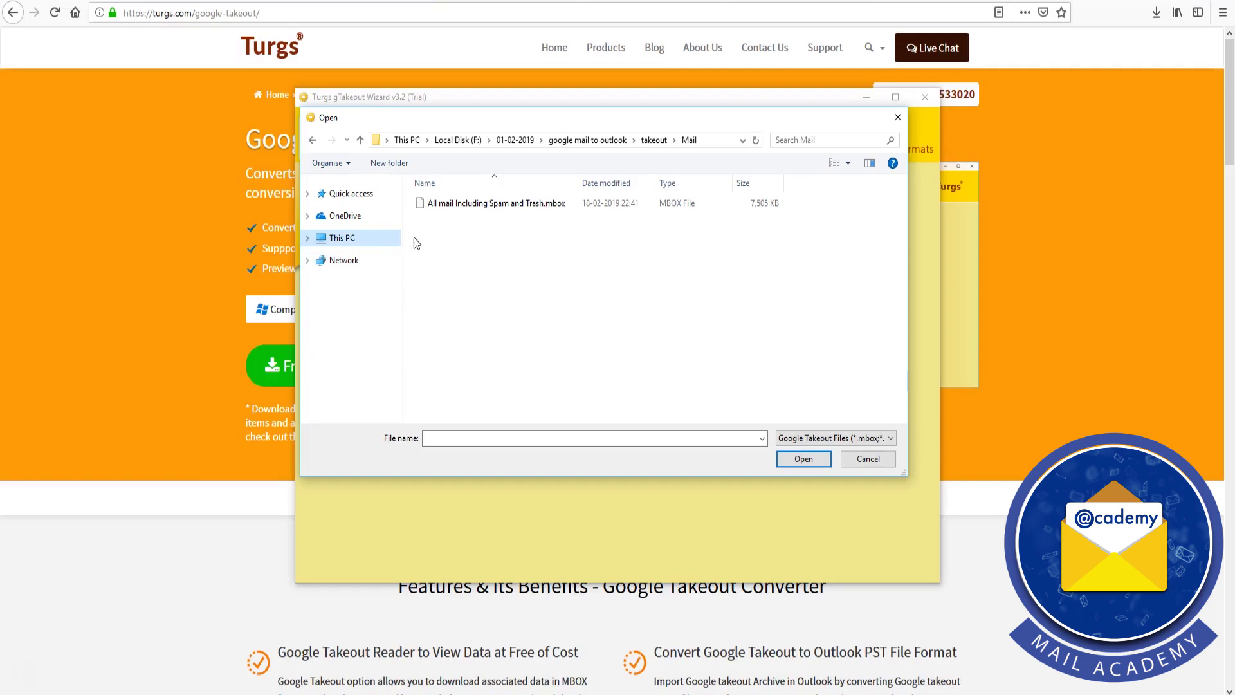
pyautogui.click(437, 204)
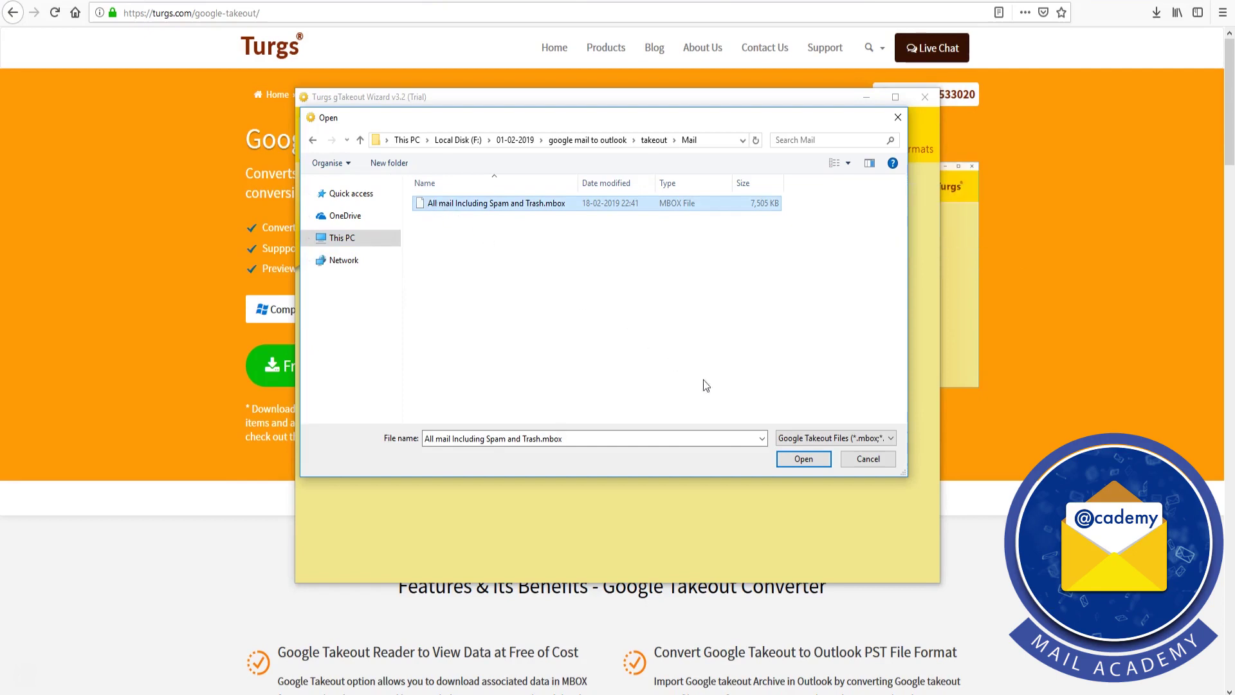
pyautogui.click(803, 458)
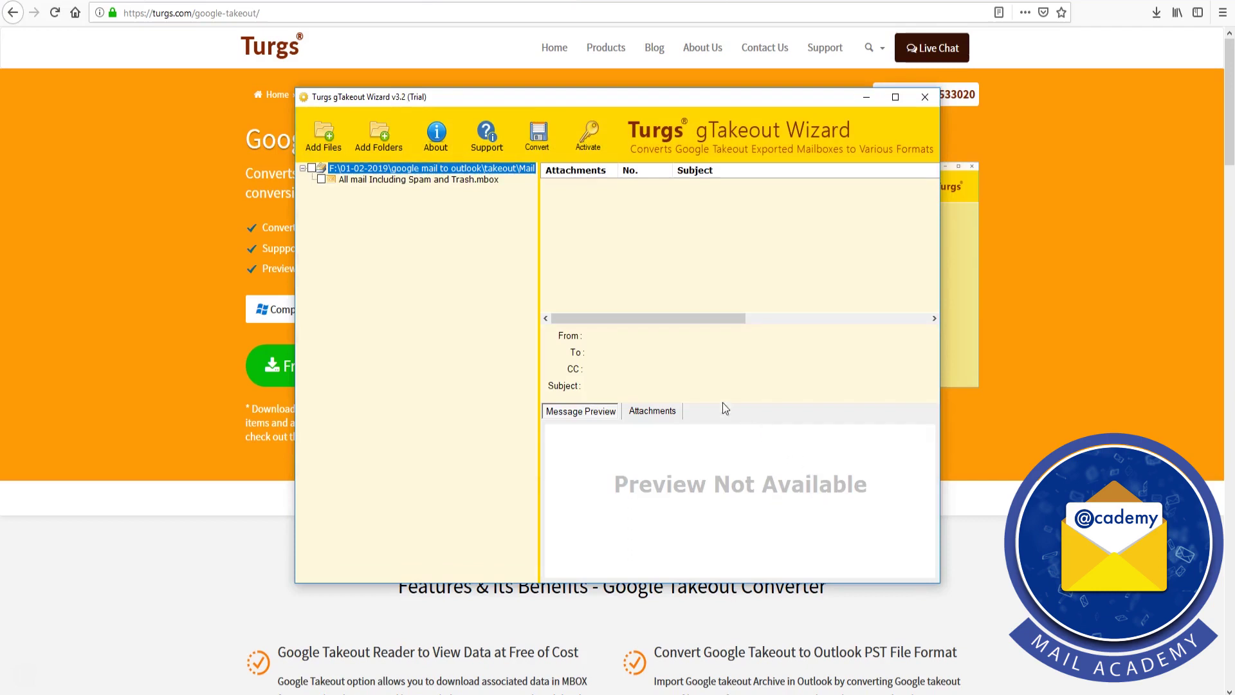
pyautogui.click(331, 179)
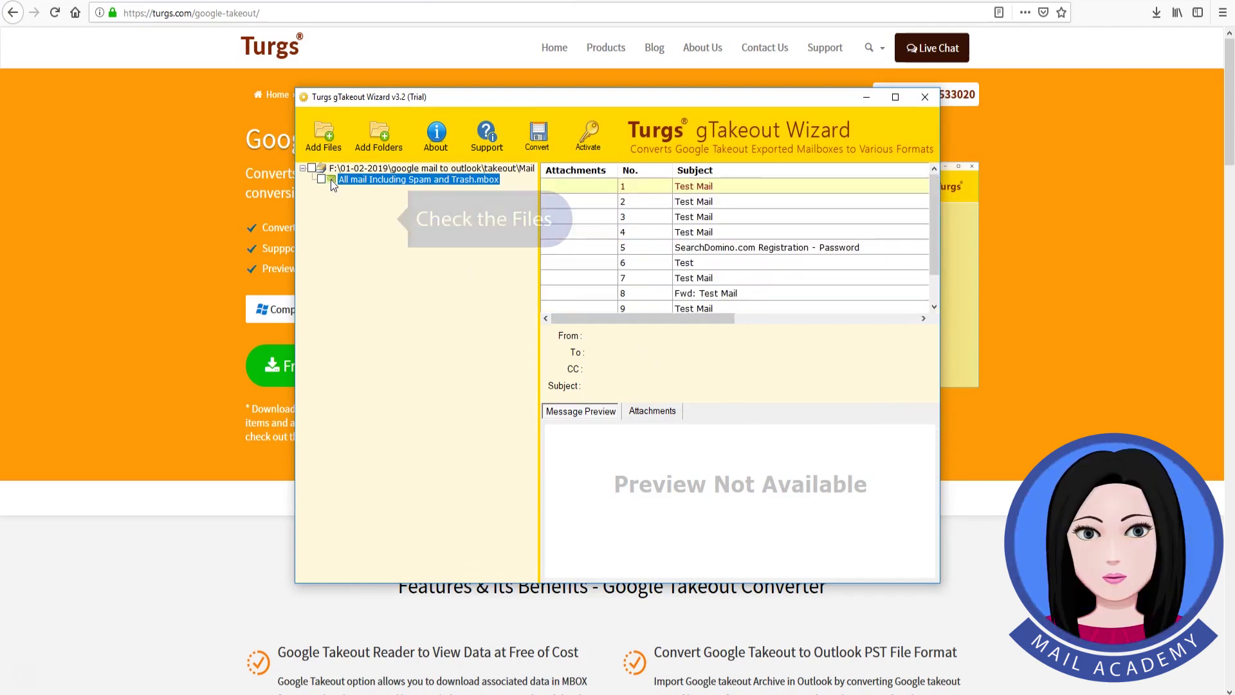
pyautogui.click(313, 168)
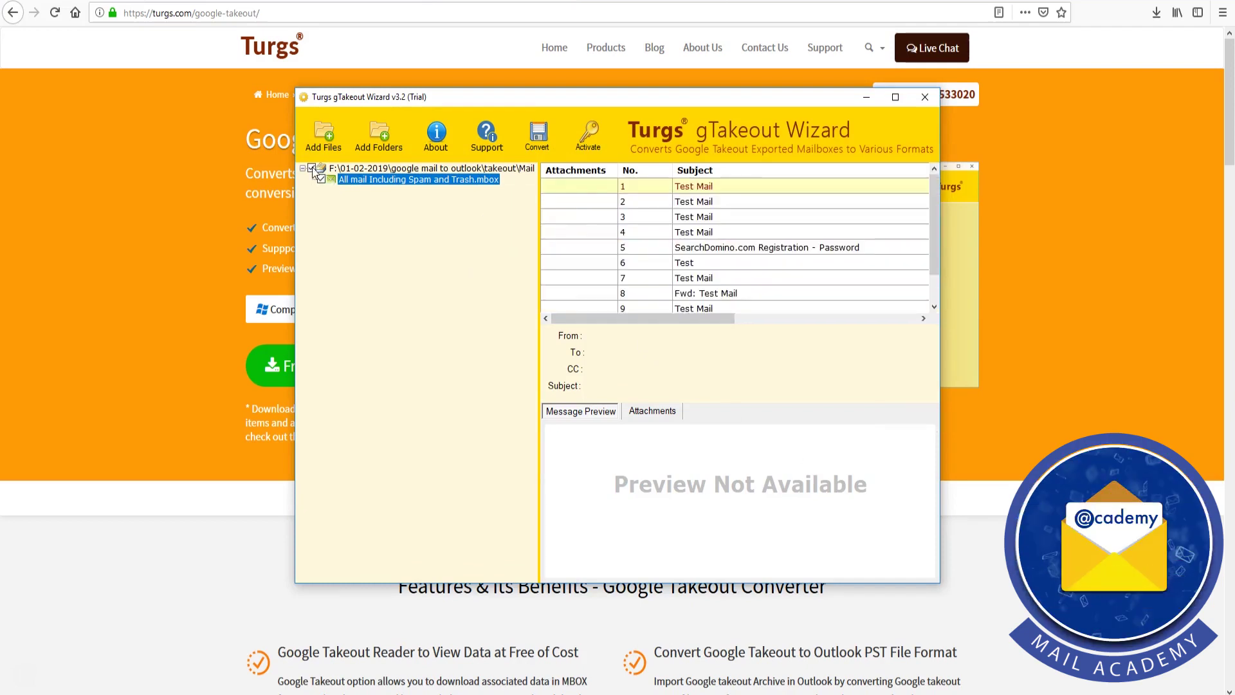
# - Choose PST as the saving option, run the conversion, and dismiss the success message
pyautogui.click(551, 141)
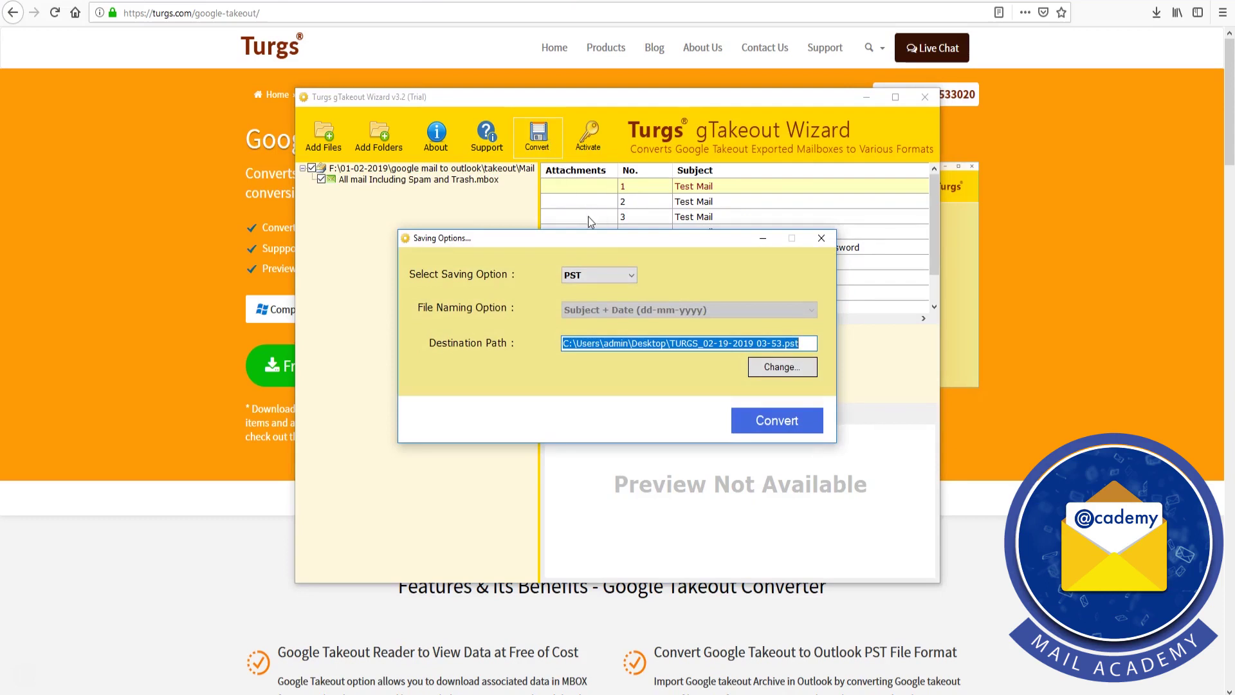
pyautogui.click(631, 274)
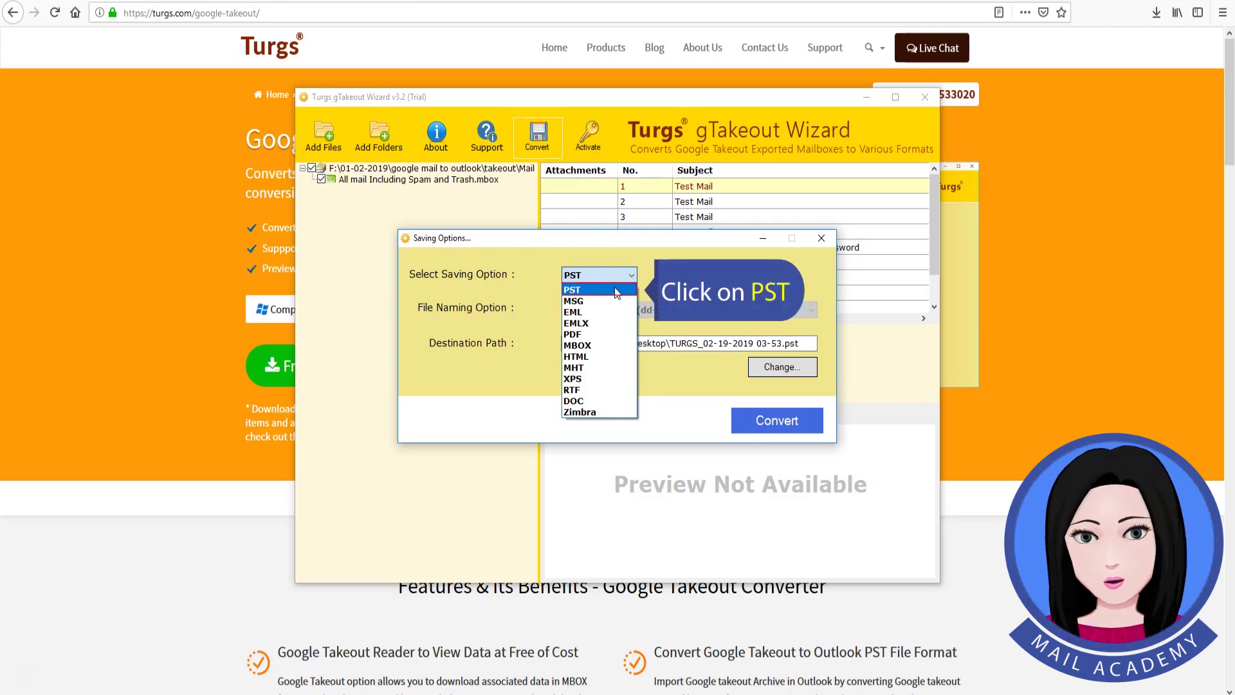
pyautogui.click(614, 286)
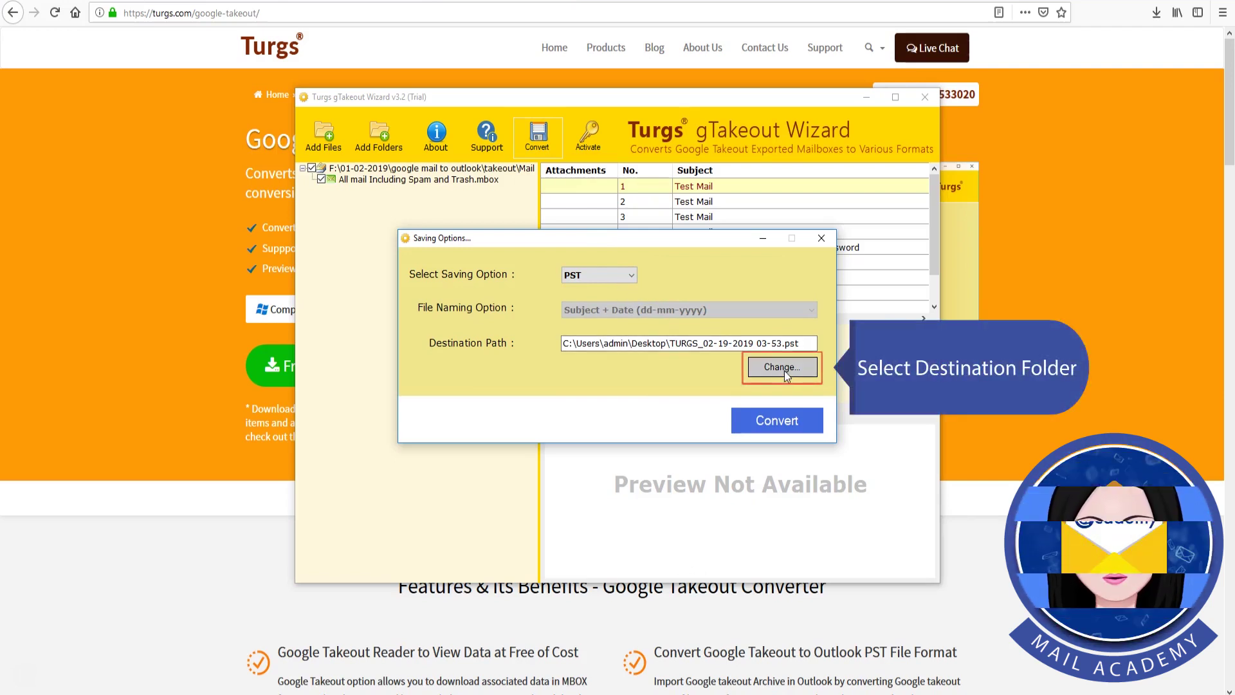
pyautogui.click(794, 417)
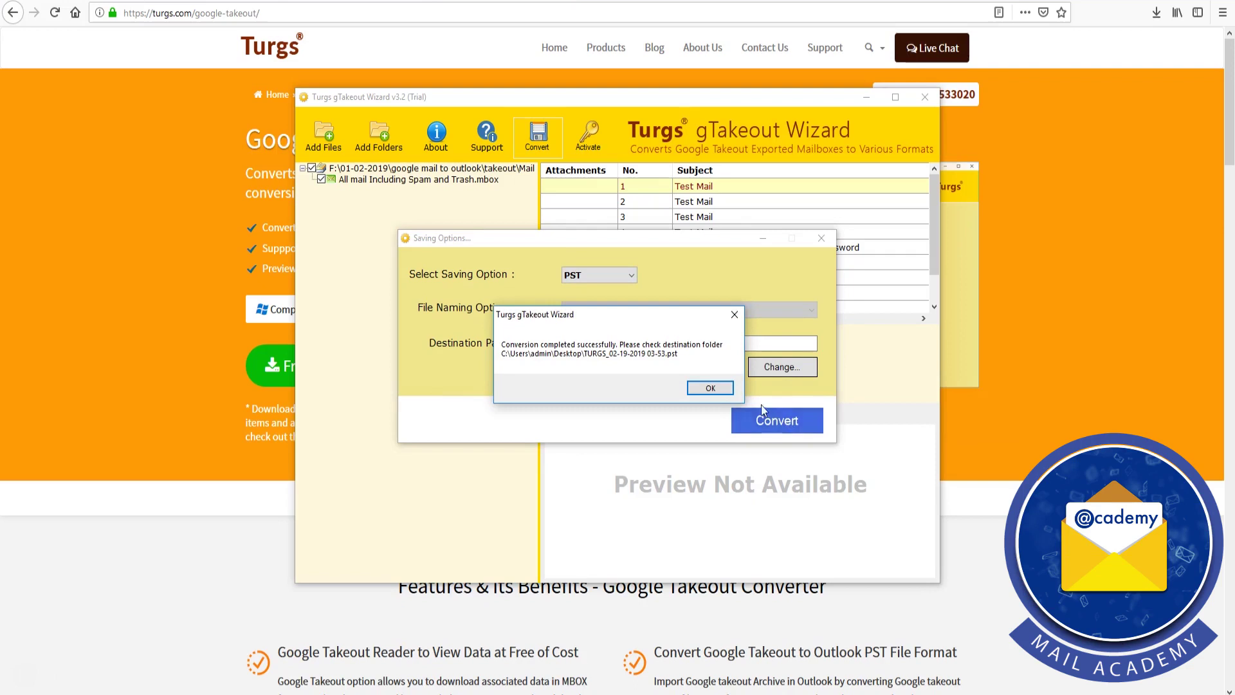
pyautogui.click(725, 389)
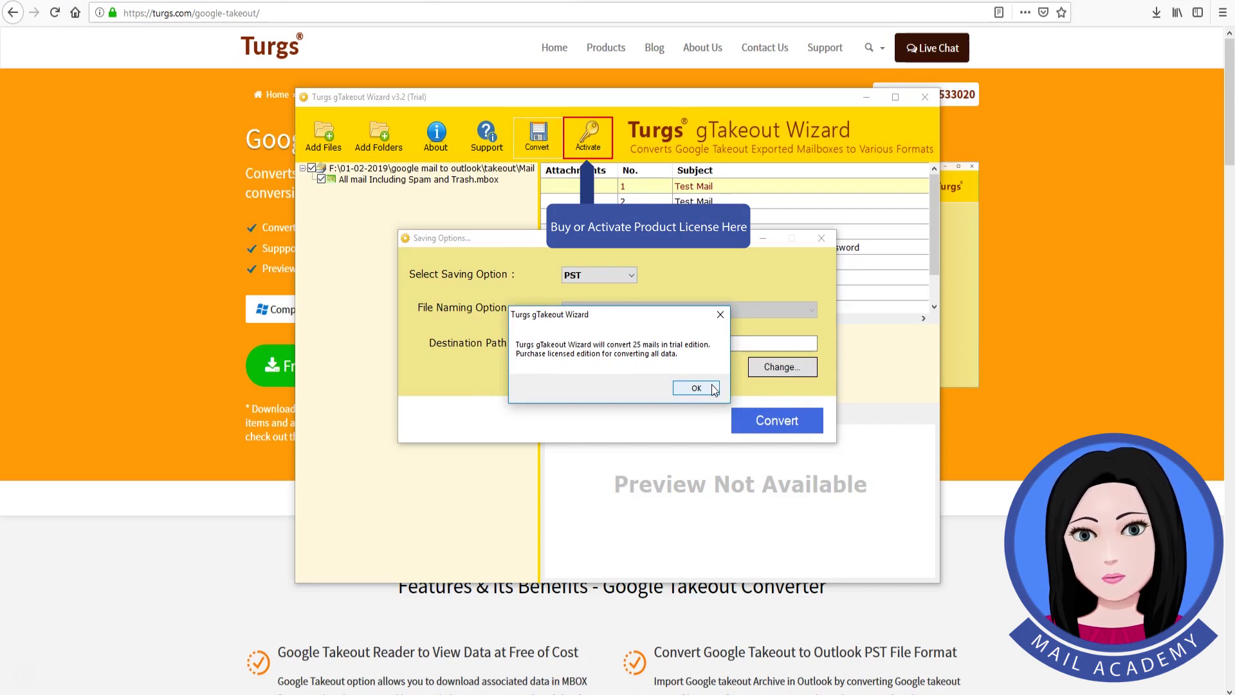
pyautogui.click(697, 389)
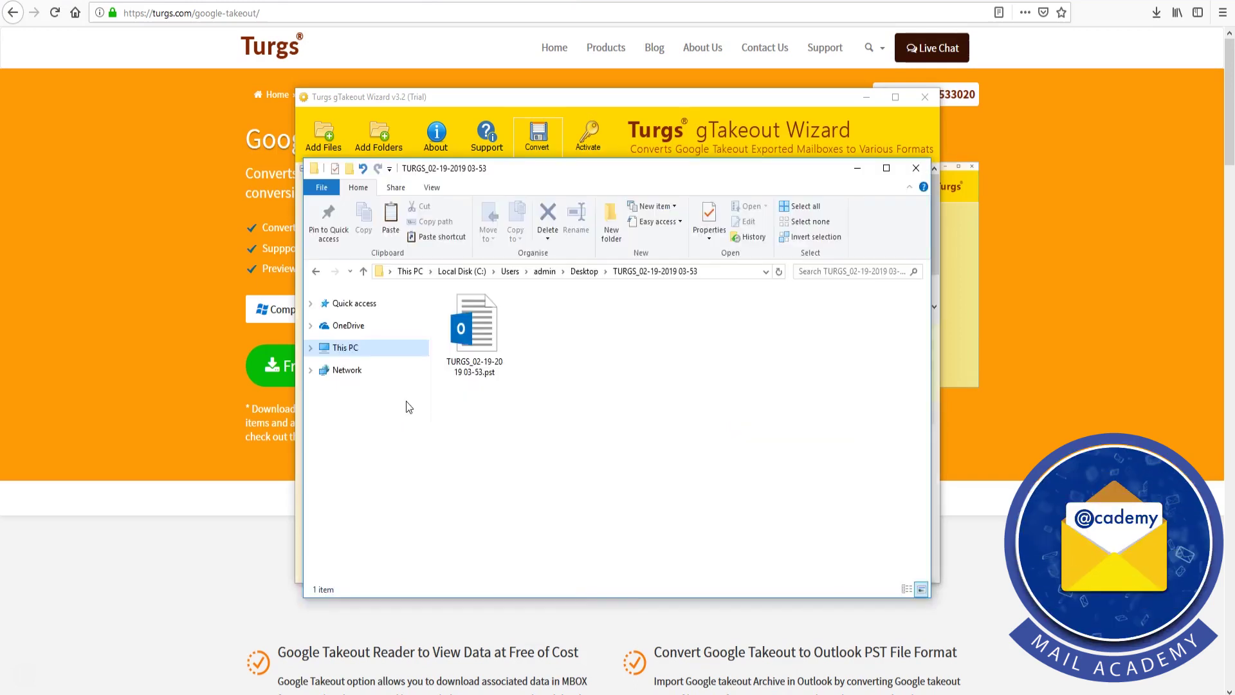
pyautogui.click(476, 337)
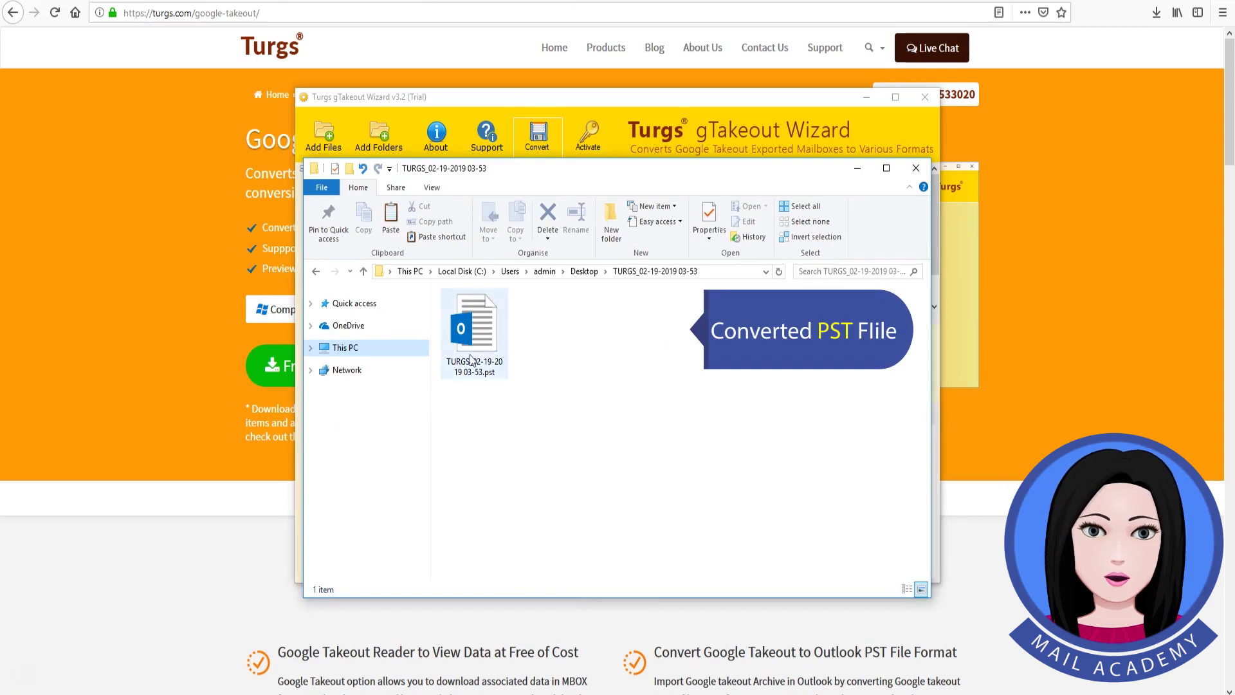
pyautogui.click(489, 339)
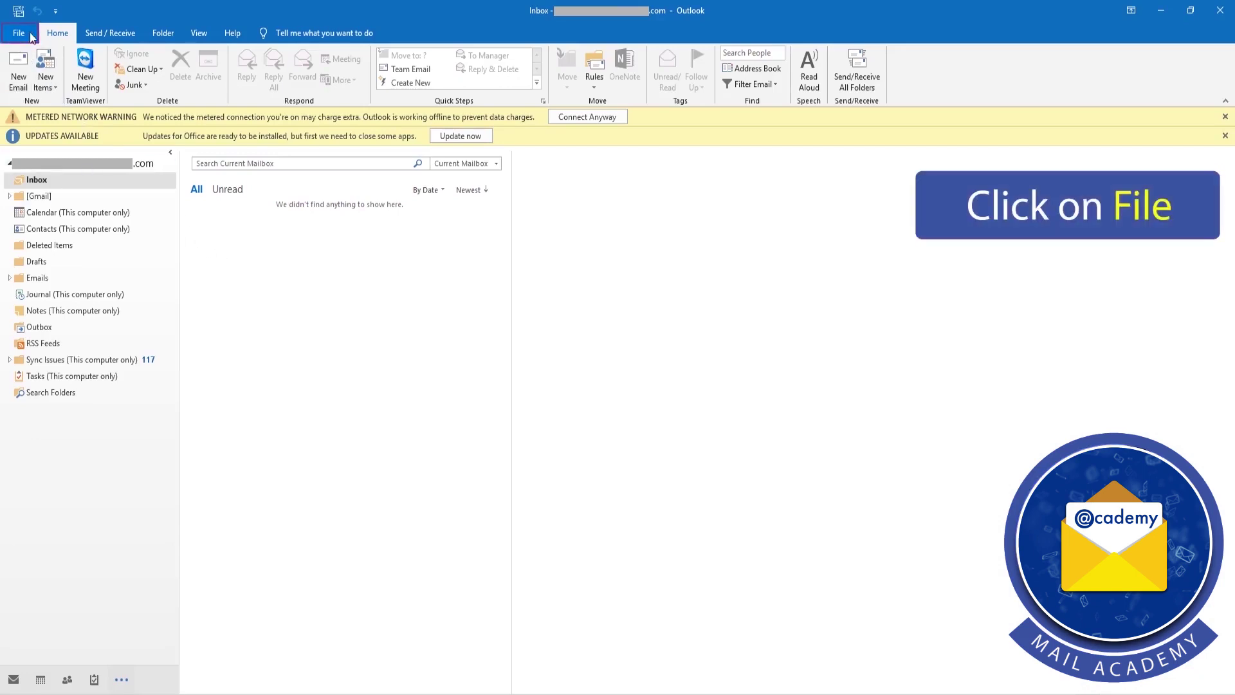
# - Go to File > Open & Export > Open Outlook Data File in Outlook
pyautogui.click(20, 33)
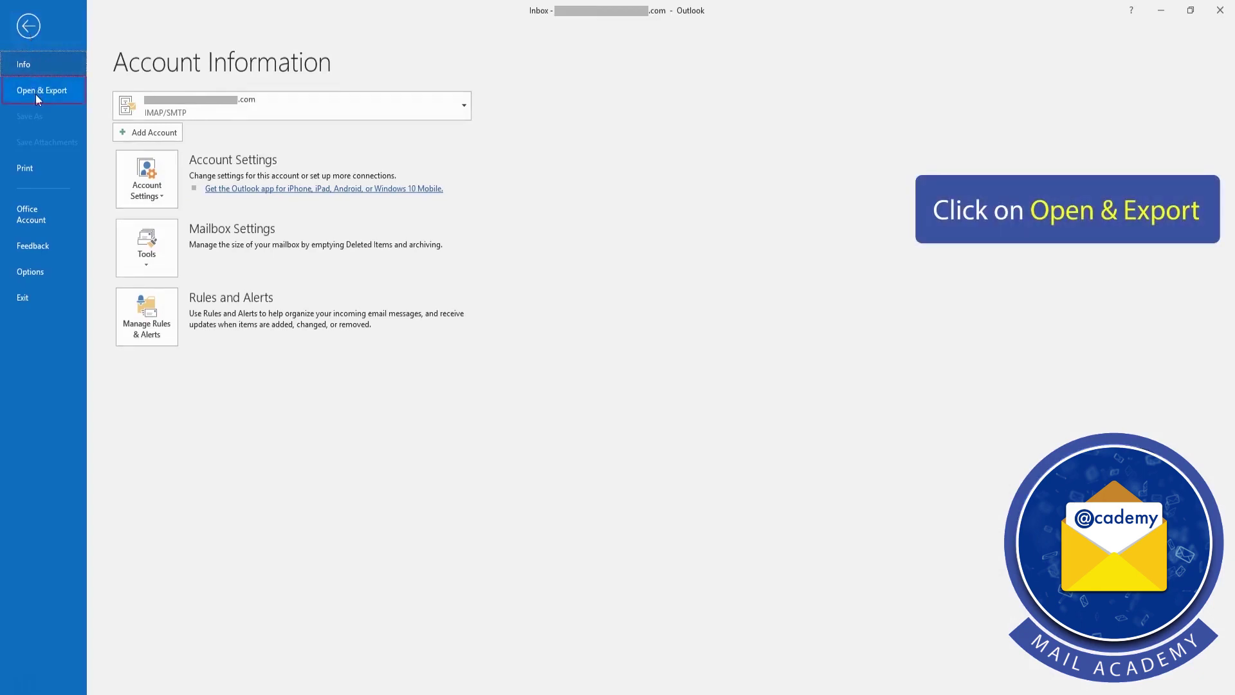
pyautogui.click(36, 94)
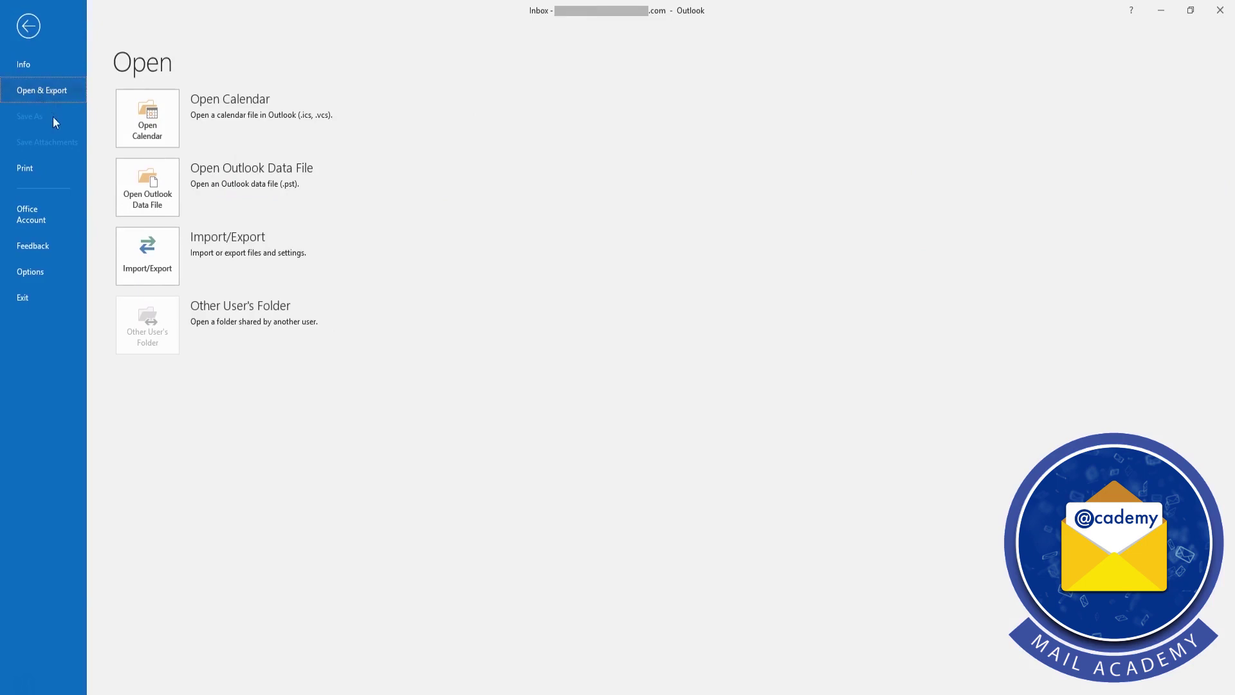
pyautogui.click(149, 191)
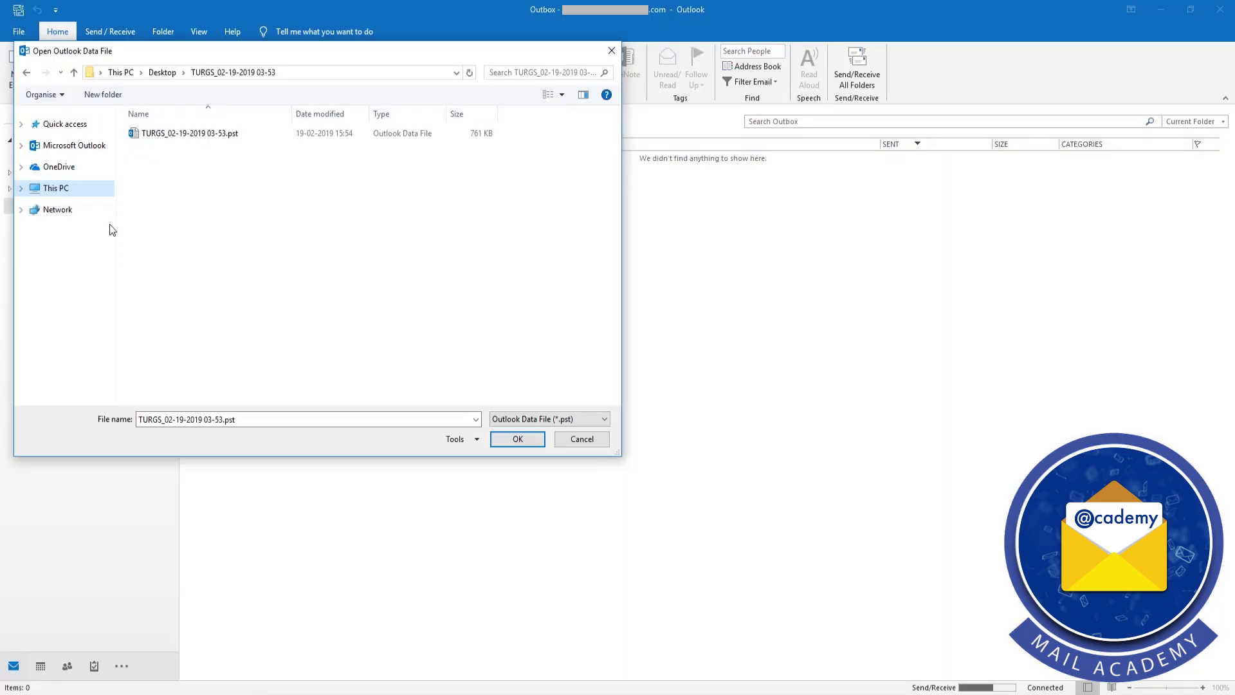
pyautogui.click(185, 135)
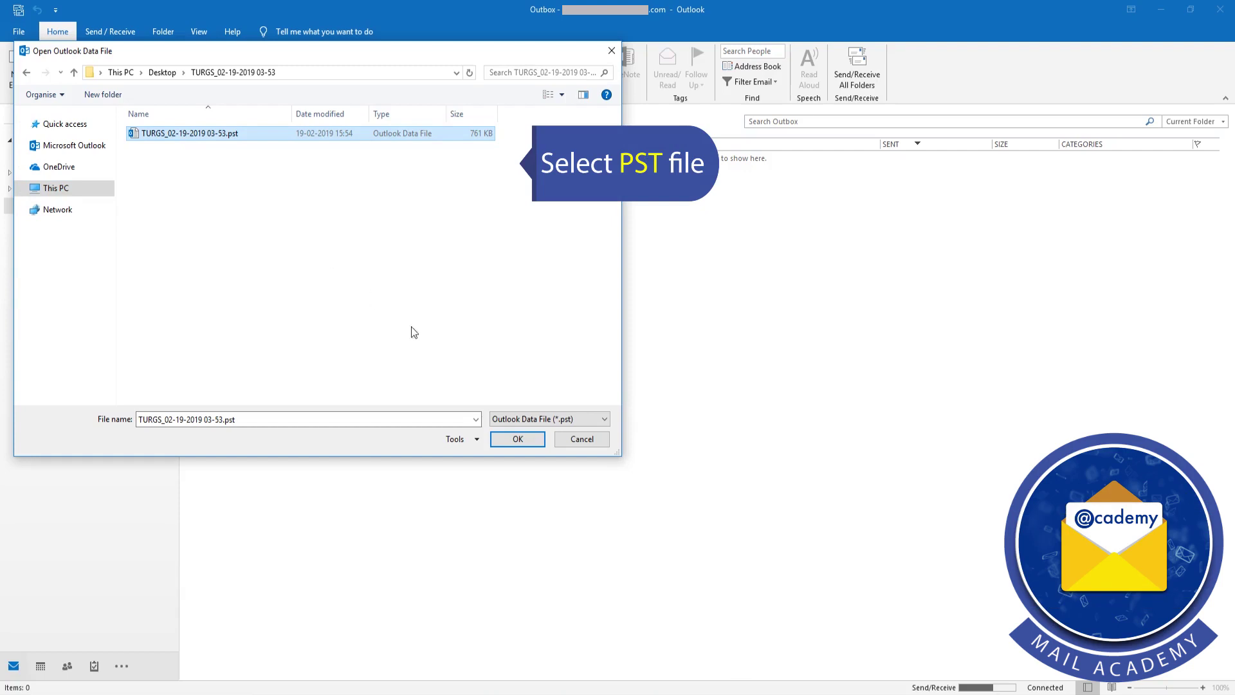
pyautogui.click(540, 444)
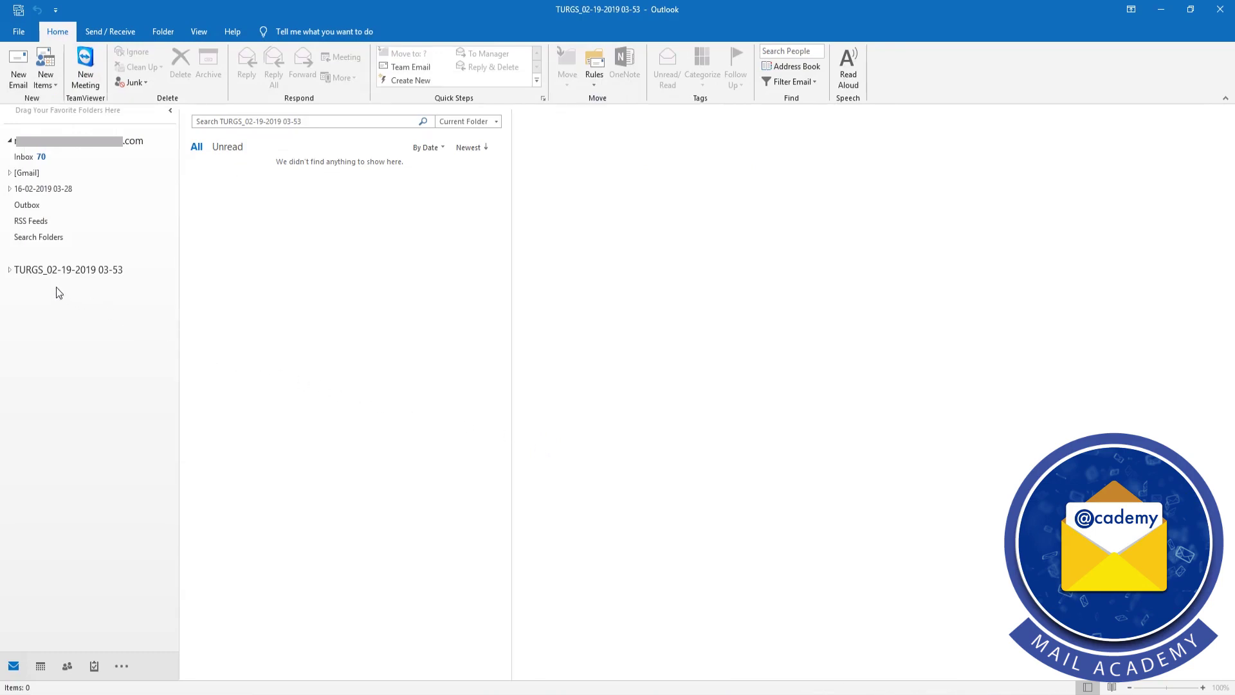
pyautogui.click(11, 271)
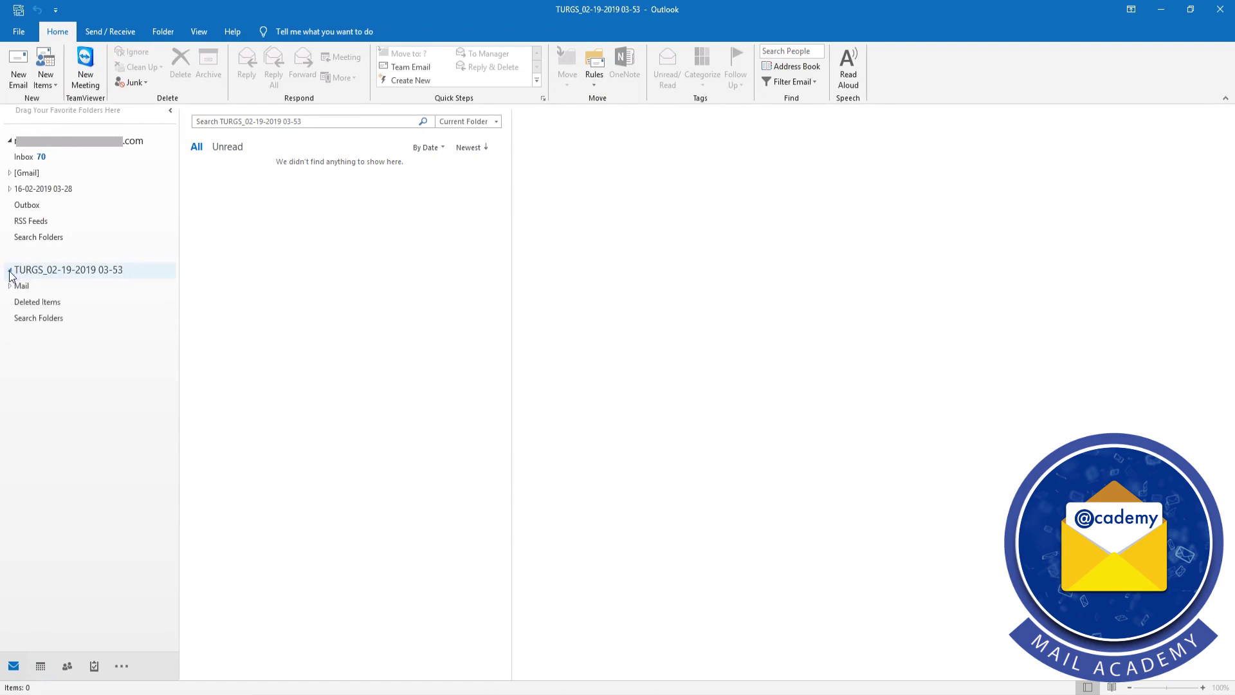
pyautogui.click(11, 287)
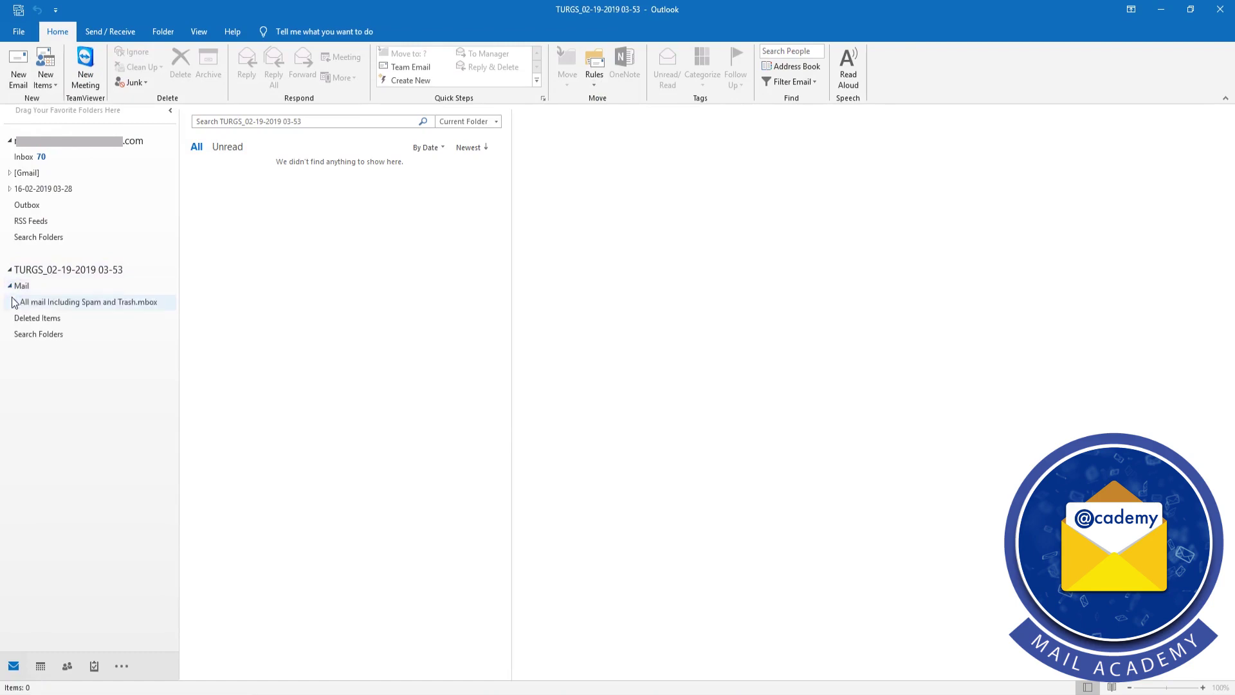
pyautogui.click(16, 303)
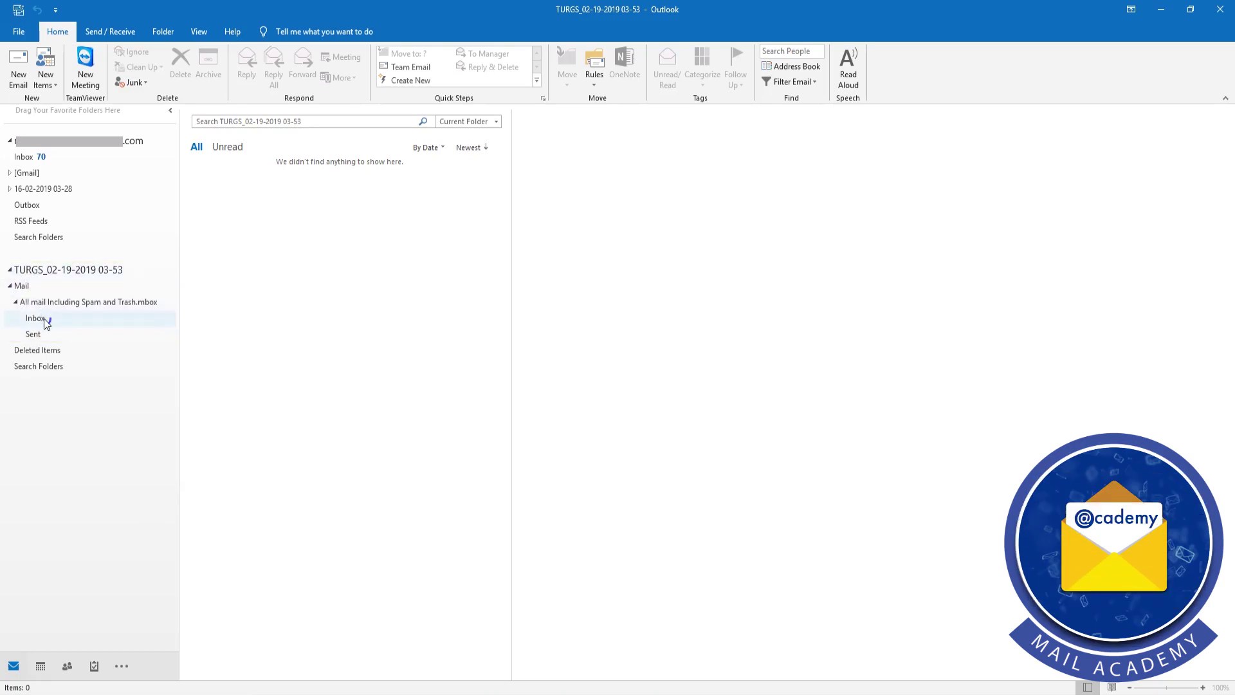
pyautogui.click(37, 319)
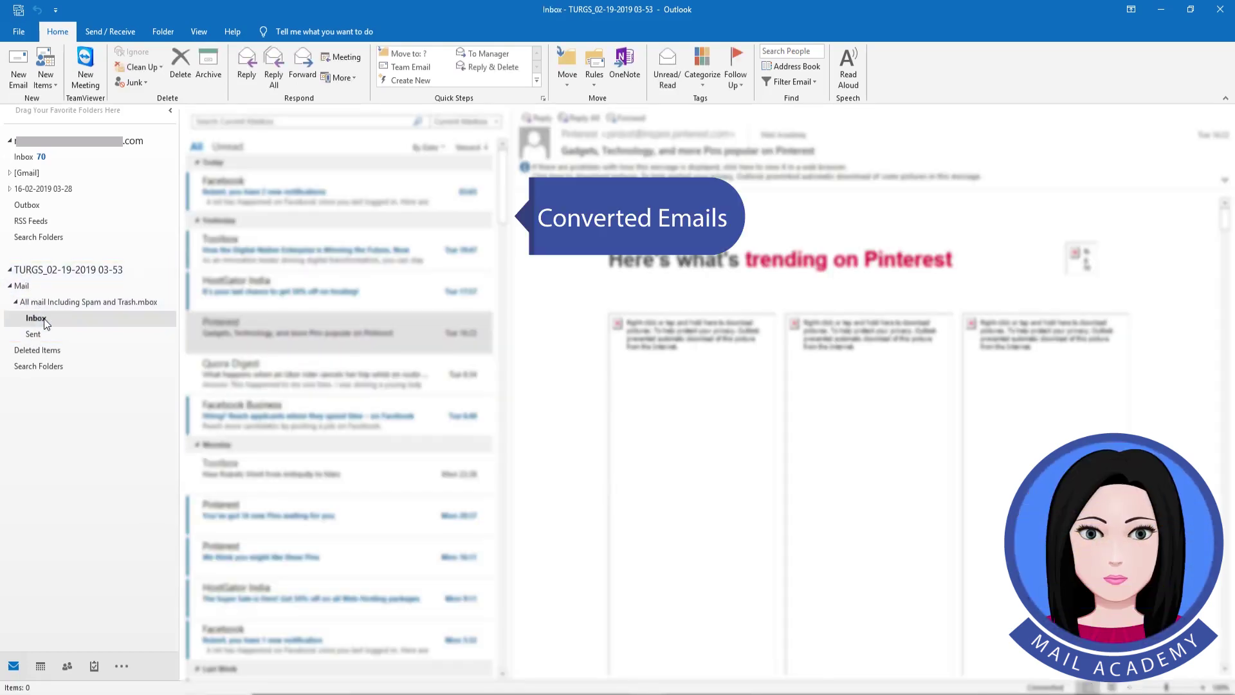